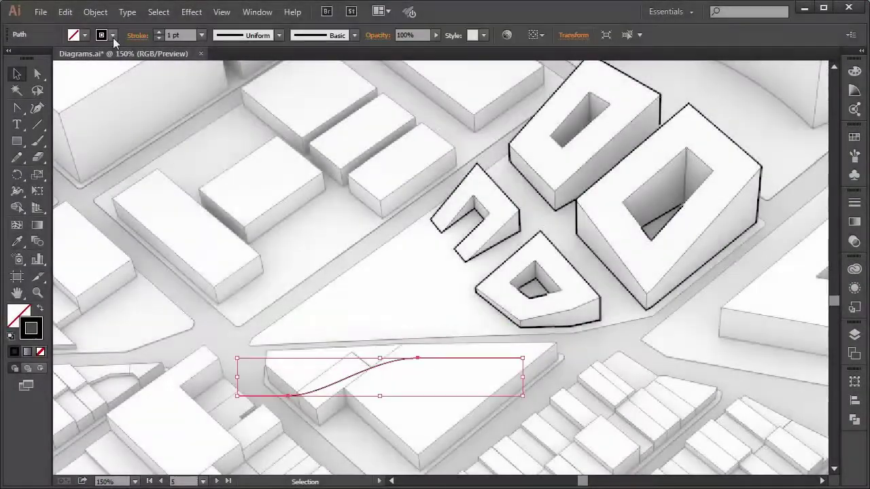
Give the curved path a 60 pt stroke with arrowheads at both ends
left_click(136, 35)
left_click(68, 178)
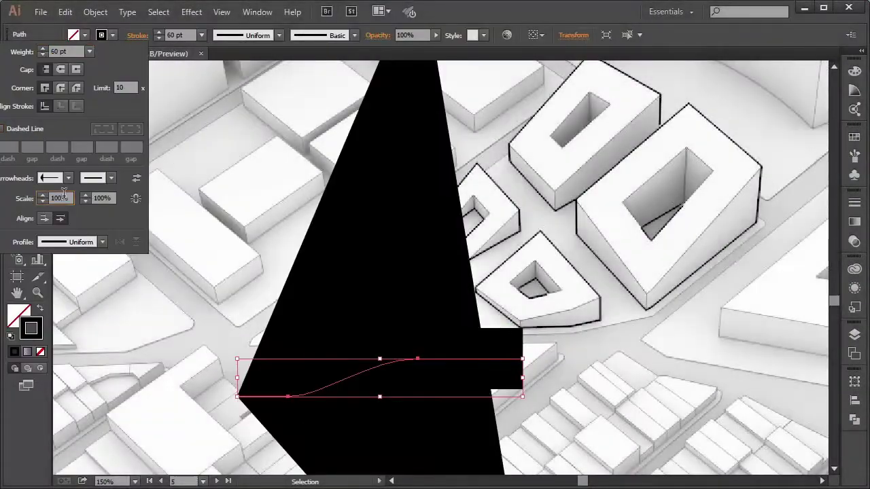
left_click(111, 178)
Fill the double-headed arrow shape across the site with a purple gradient, and clear the selection
left_click(855, 222)
left_click(716, 282)
key("v")
key("ctrl+alt+shift+e")
left_click_drag(132, 146, 163, 174)
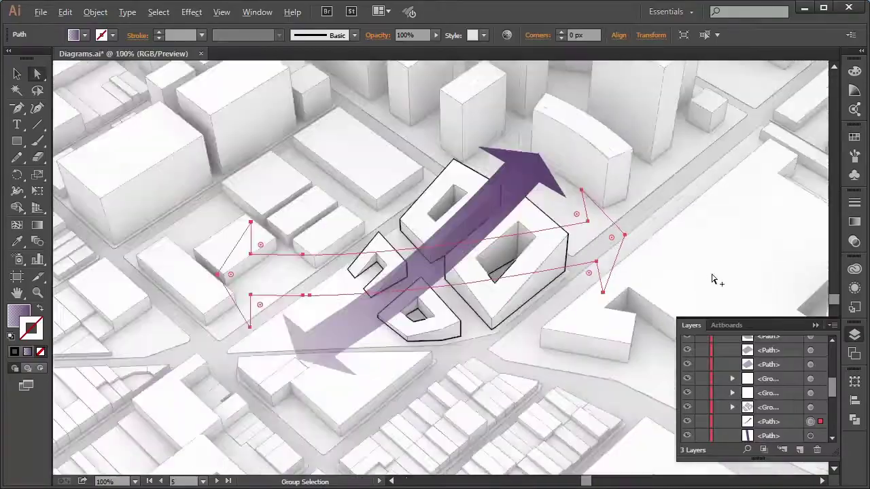
key("ctrl+shift+a")
key("F7")
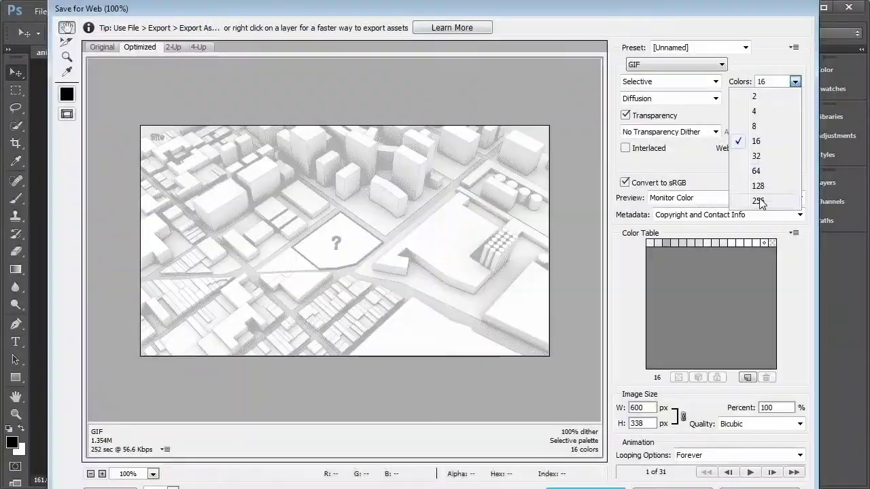
Switch to Photoshop's Save for Web export, set the GIF to 256 colors and play the animation preview
left_click(755, 197)
left_click(750, 472)
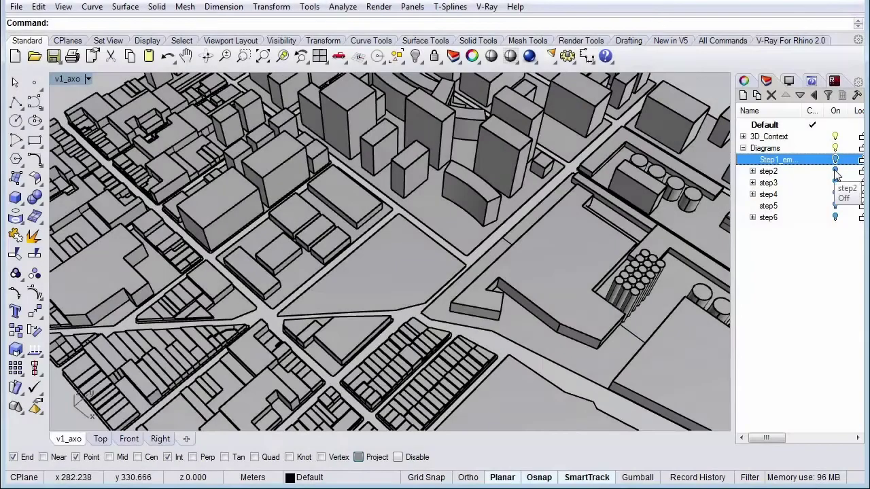
Switch to Rhino and show the diagram layers step2 through step6 one at a time, hiding each again after viewing it
left_click(836, 170)
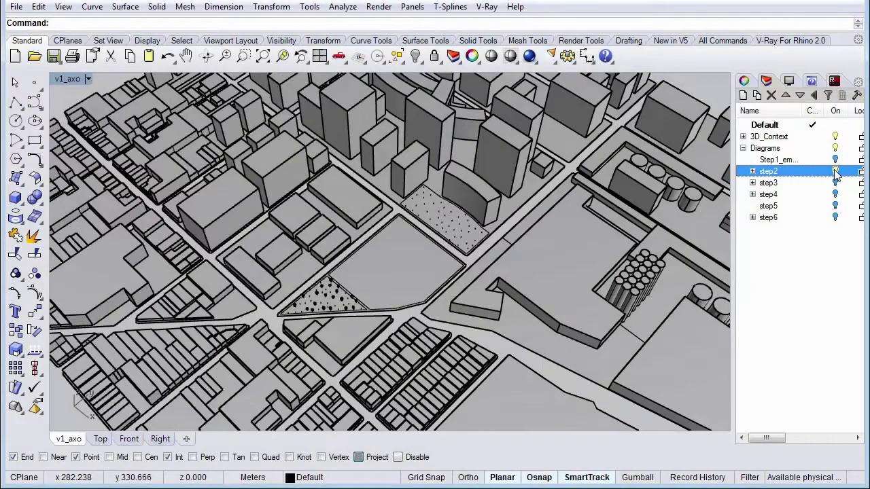
left_click(836, 170)
left_click(836, 183)
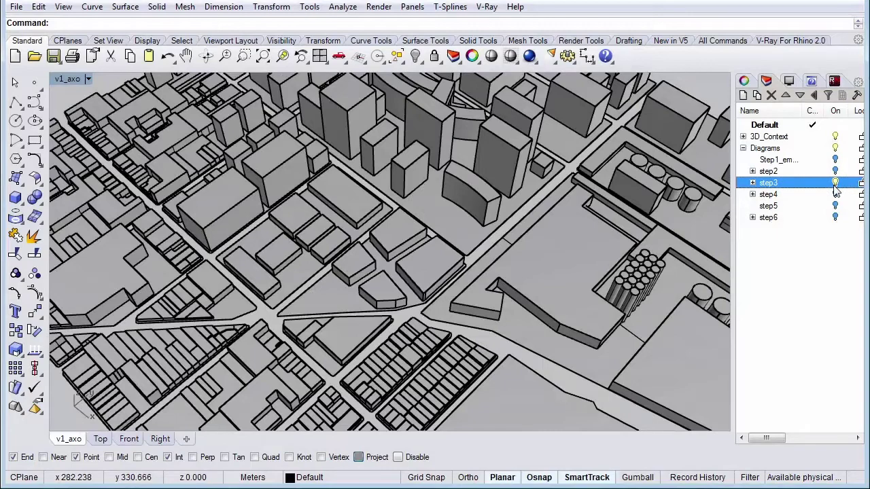
left_click(835, 182)
left_click(835, 194)
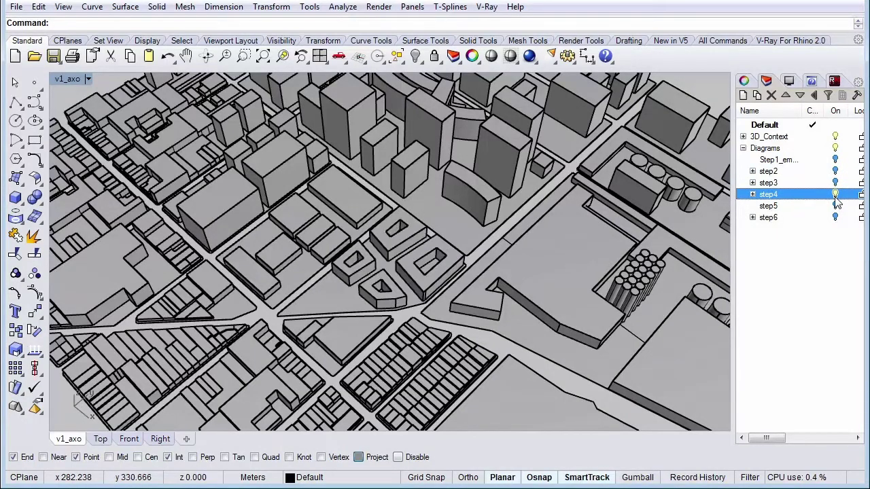
left_click(836, 194)
left_click(836, 205)
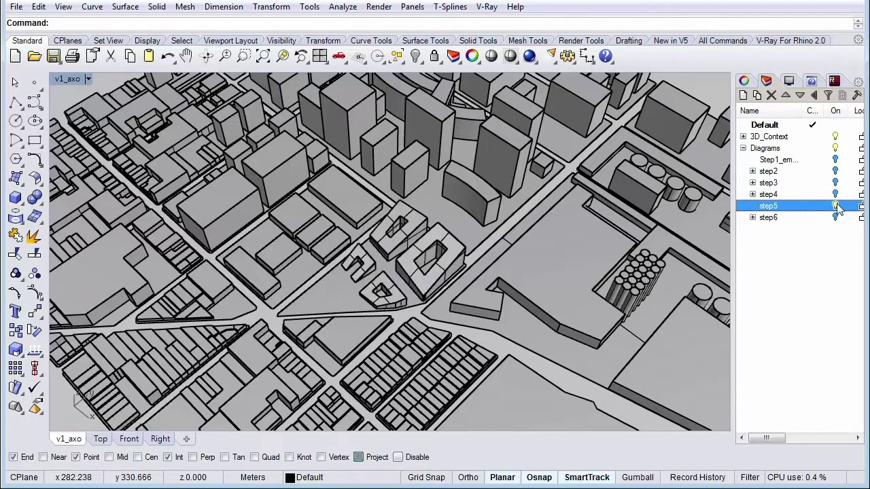
left_click(835, 206)
left_click(835, 217)
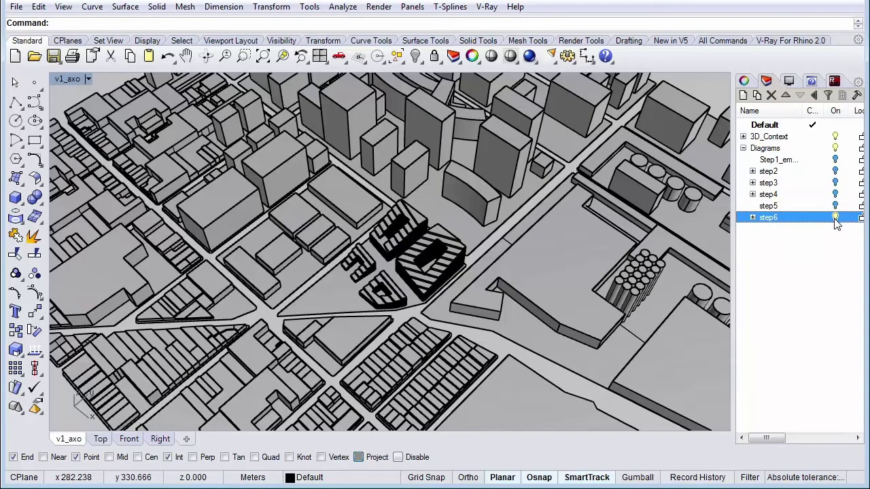
left_click(836, 217)
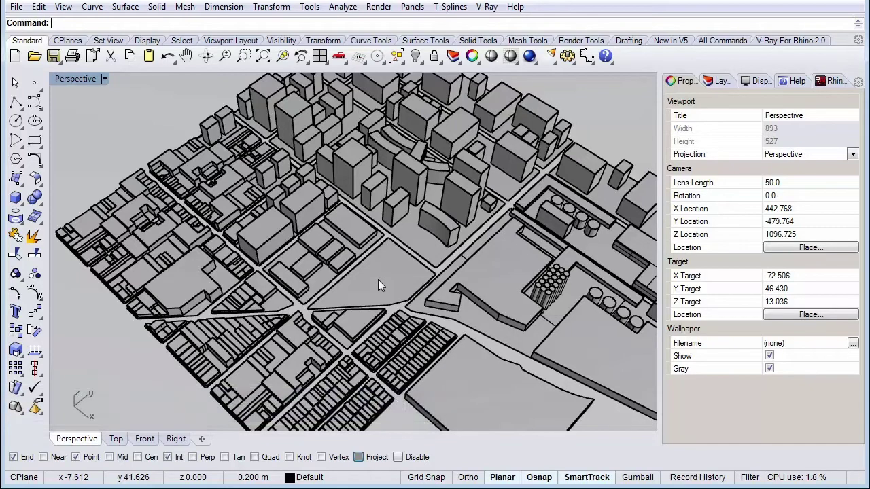
Highlight the empty site plot in the city model to inspect it, and clear the selection
left_click(379, 285)
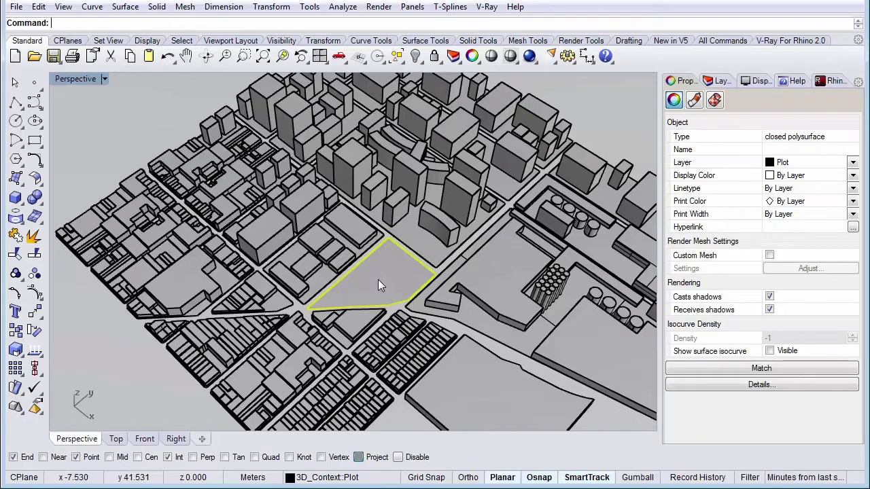
right_click_drag(380, 285, 409, 303)
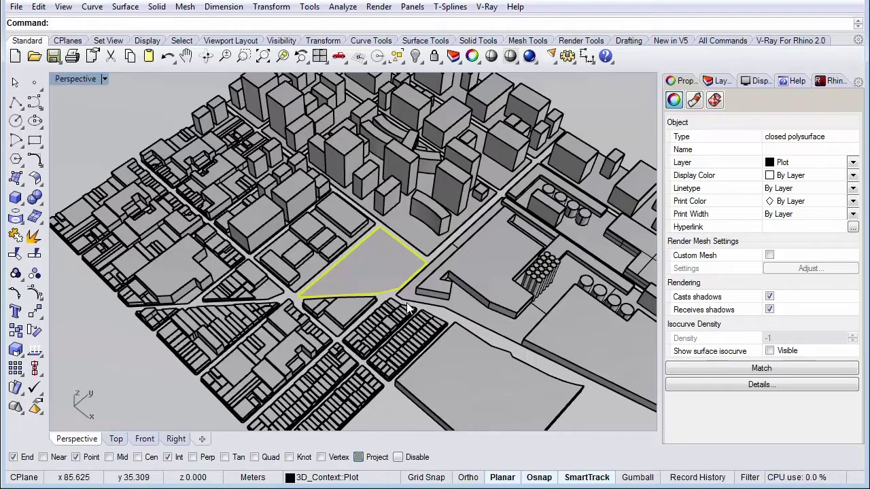
right_click_drag(436, 324, 418, 314, "shift")
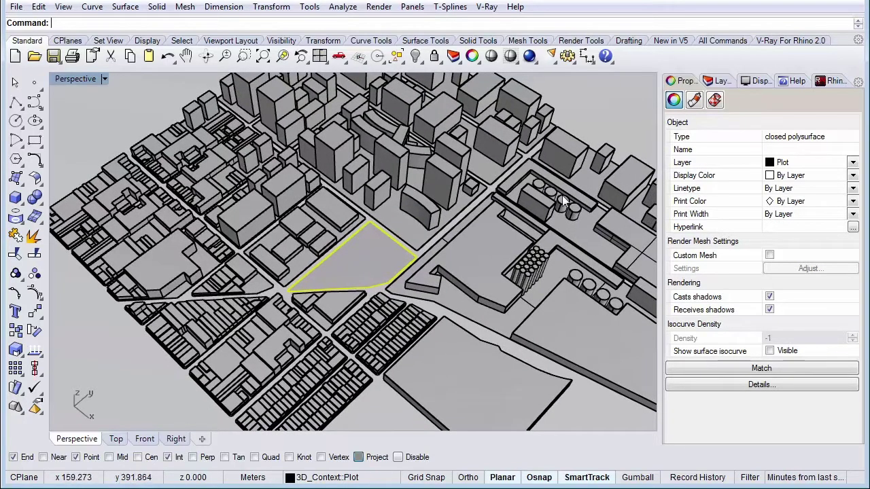
left_click(597, 128)
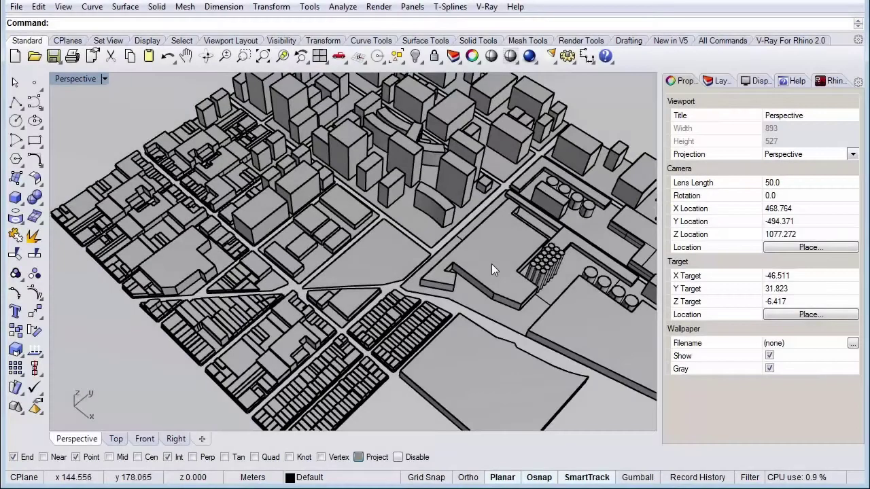
Frame the perspective view closely on the empty plot and its surrounding blocks
right_click_drag(438, 261, 383, 272, "shift")
scroll(386, 260, "up", 3)
scroll(386, 258, "up", 2)
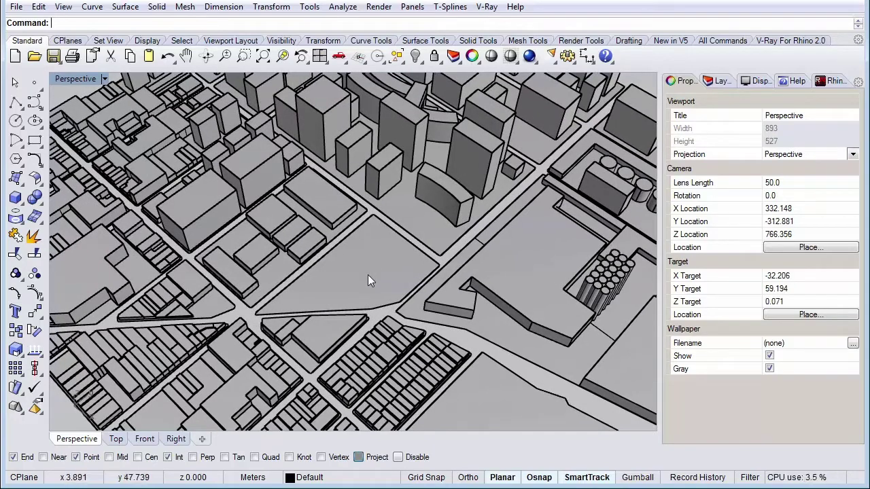
scroll(367, 274, "up", 2)
right_click_drag(369, 272, 377, 270, "shift")
scroll(379, 274, "down", 1)
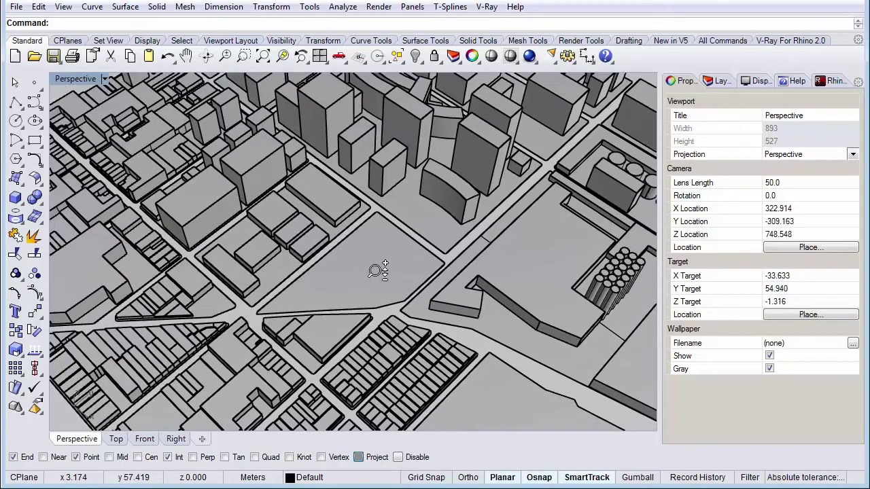
right_click_drag(378, 270, 372, 265, "shift")
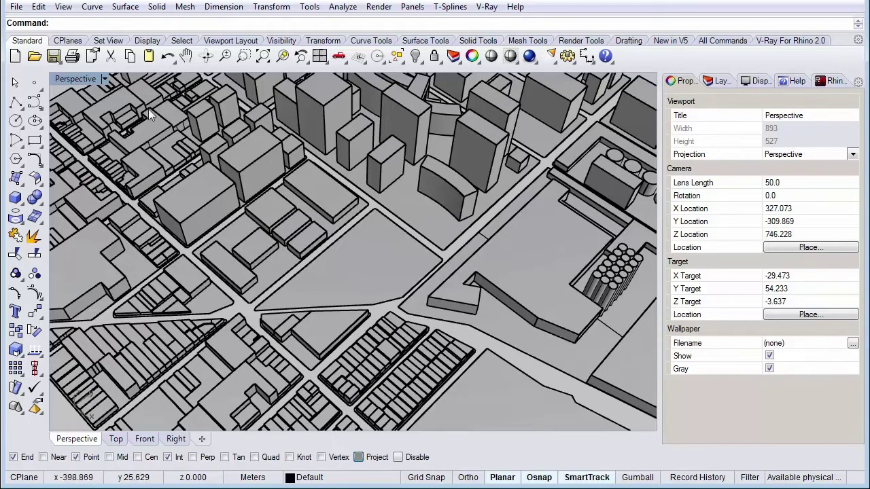
Save the current perspective viewport as a named view called v1_axo
left_click(108, 83)
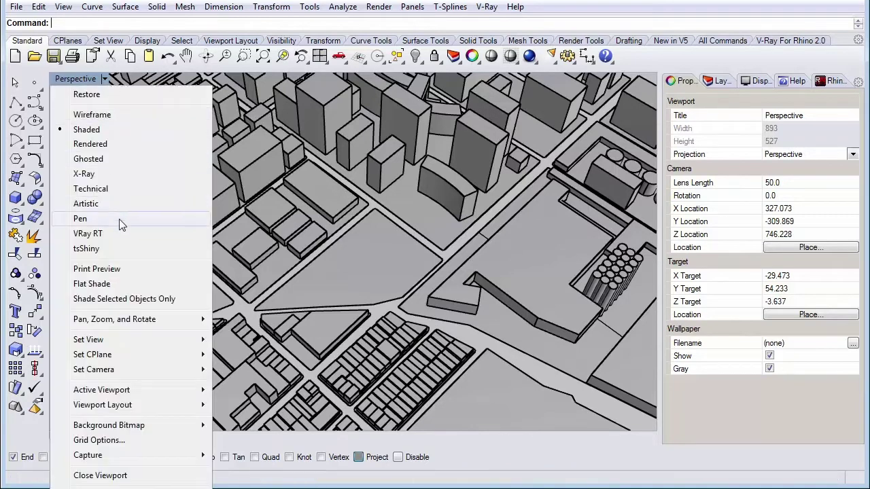
mouse_move(116, 338)
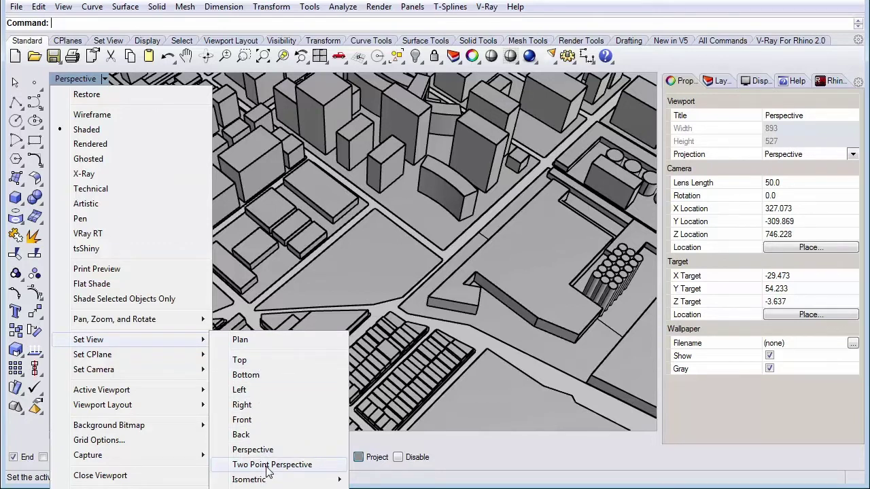
left_click(321, 443)
left_click_drag(334, 383, 421, 138)
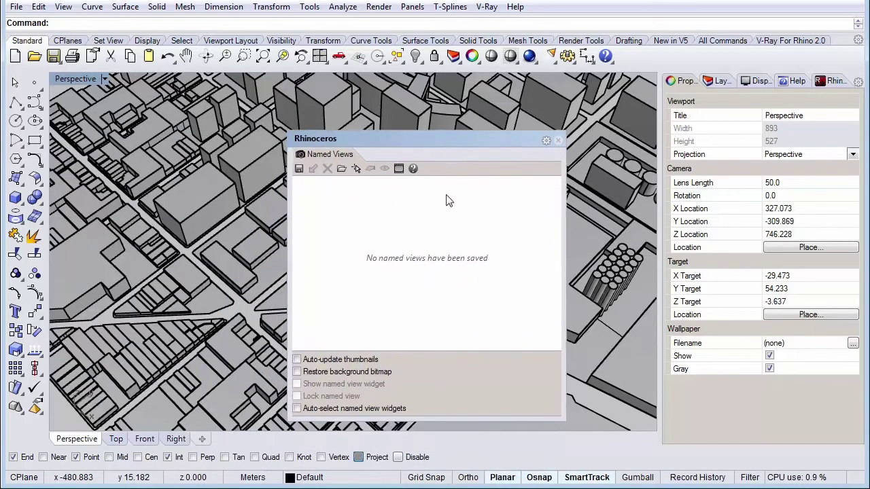
left_click(299, 170)
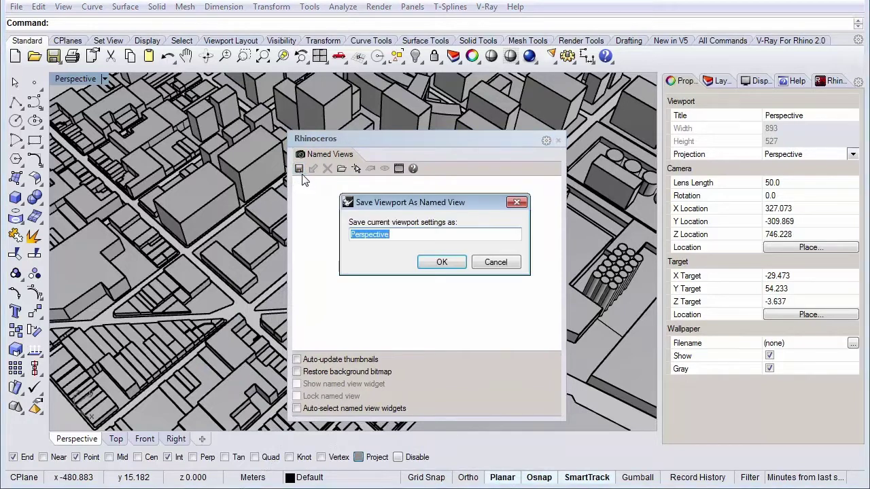
type("v1_axo")
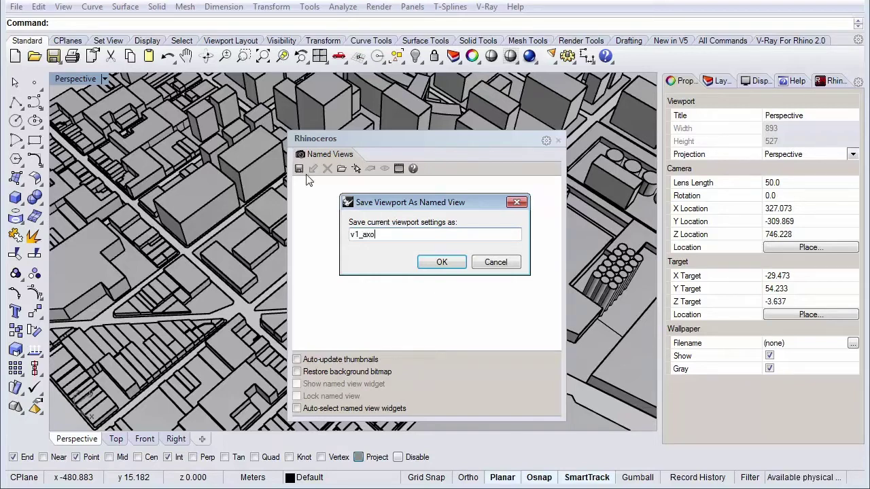
left_click(443, 262)
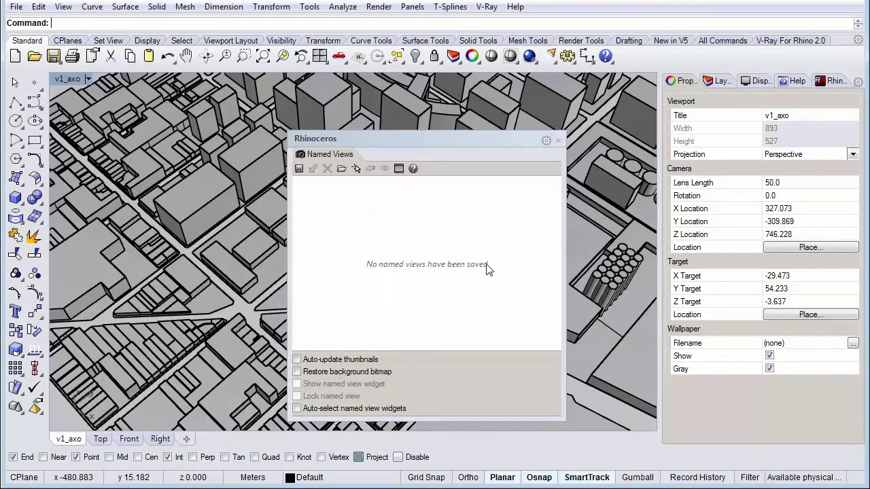
left_click(559, 141)
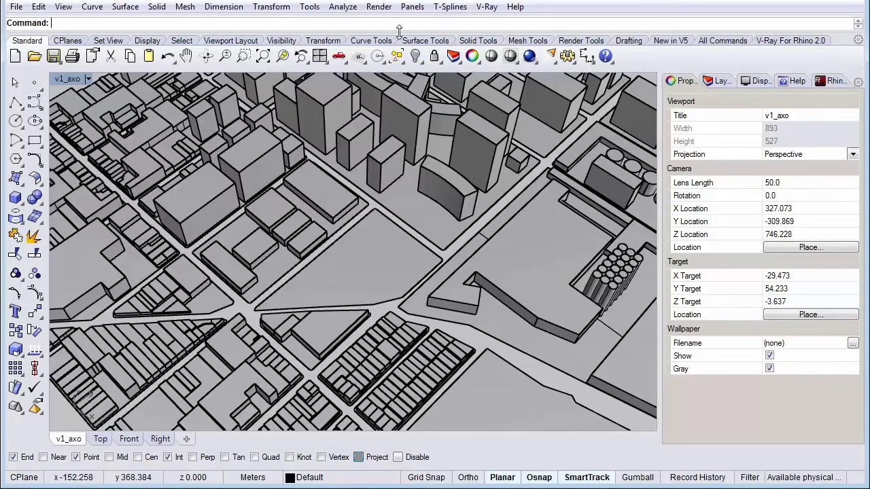
Check which renderer is set as the current one, leaving nothing selected in the model
left_click(380, 8)
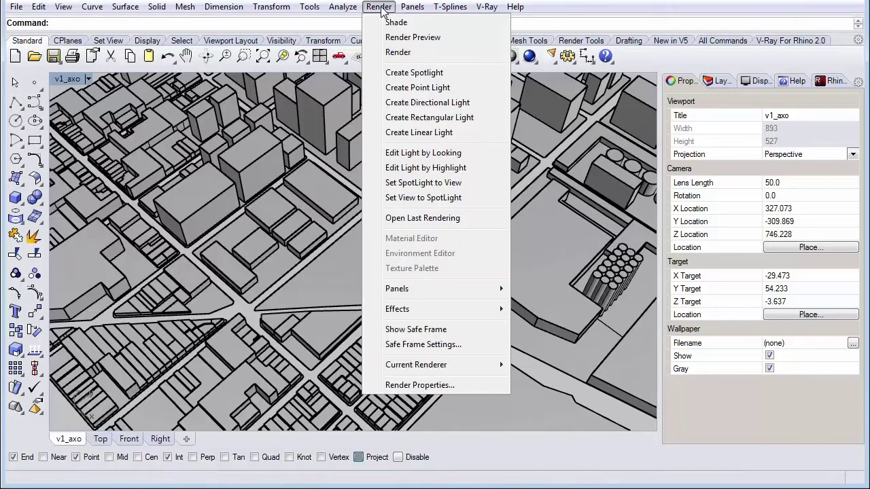
mouse_move(417, 366)
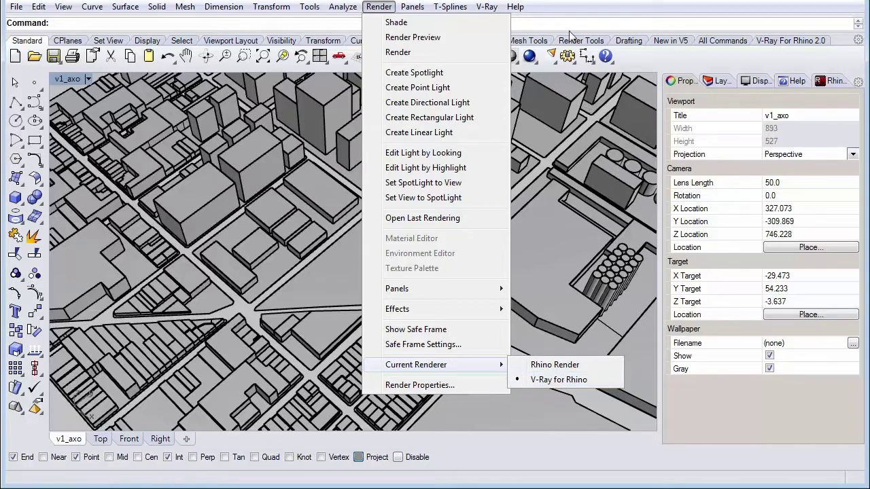
left_click(553, 167)
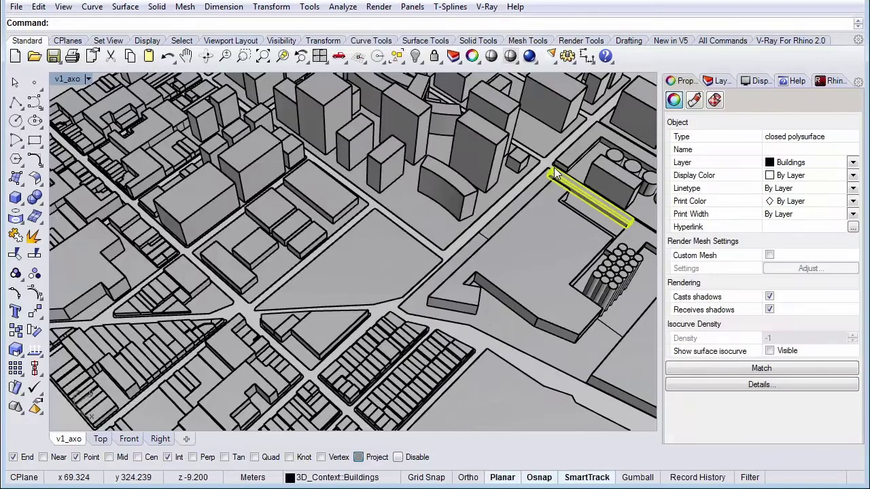
key("Escape")
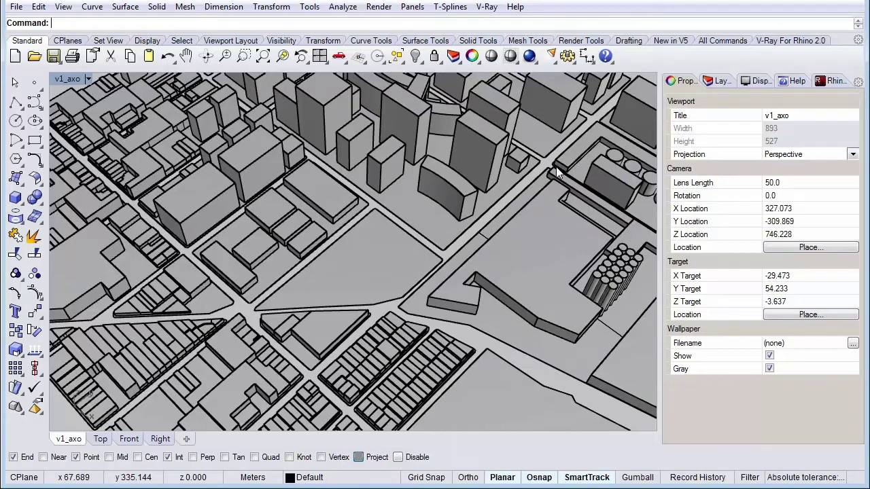
Load the Rhino Default.visopt settings file into the V-Ray option editor
left_click(780, 41)
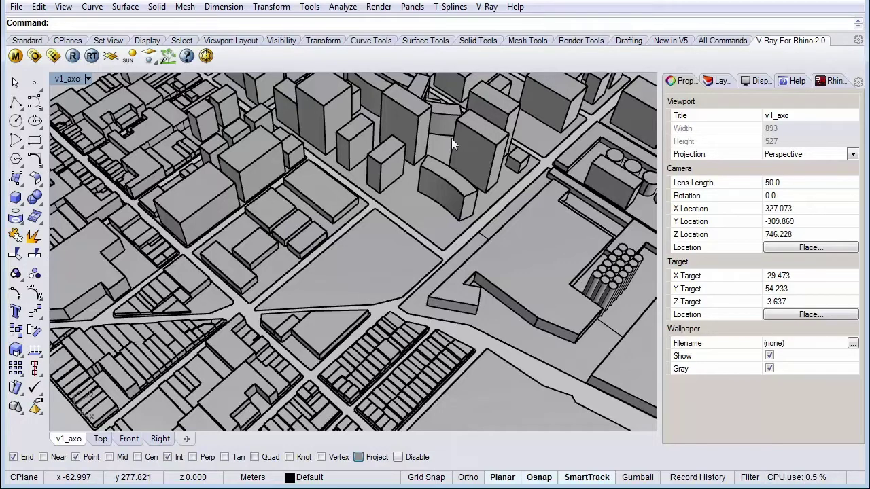
left_click(35, 57)
left_click_drag(502, 126, 389, 66)
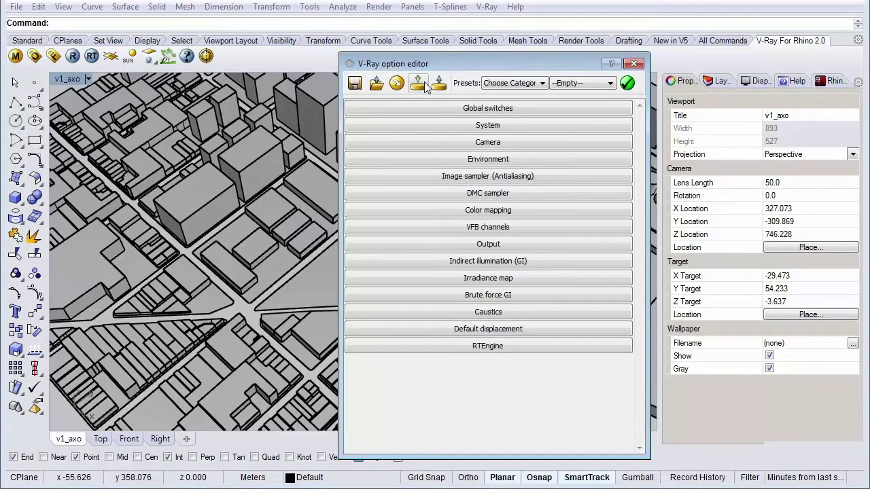
left_click(378, 82)
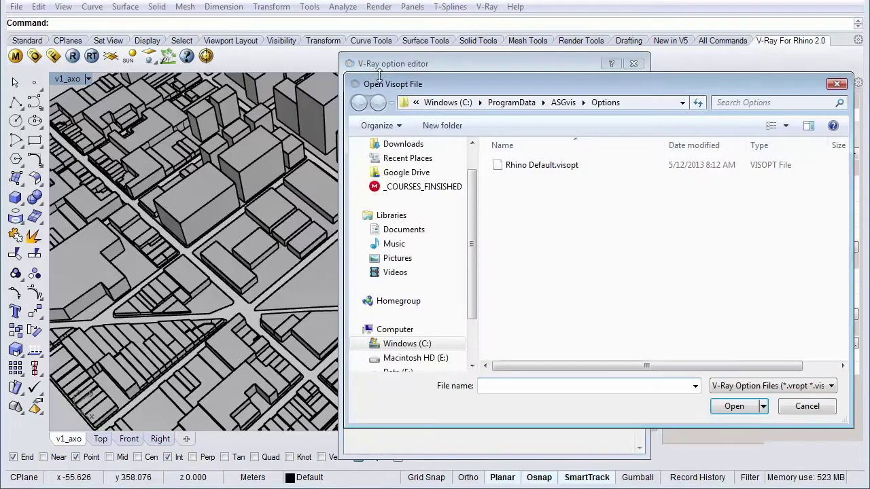
left_click(541, 170)
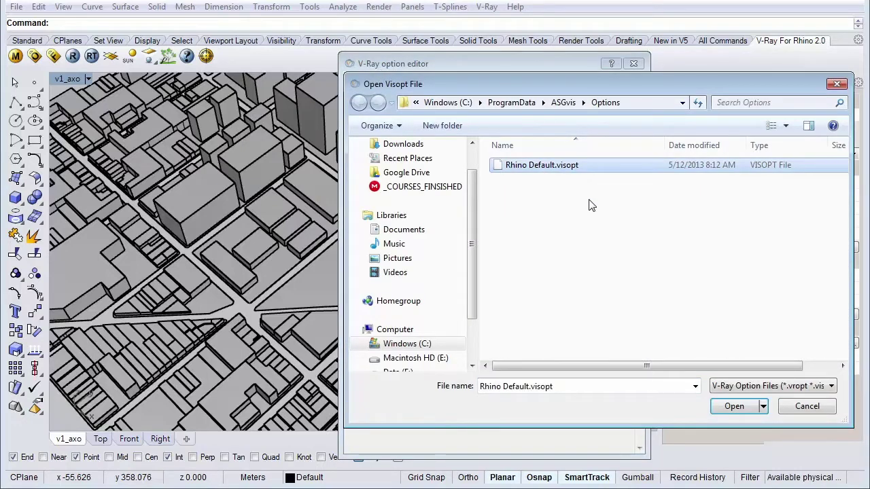
left_click(733, 406)
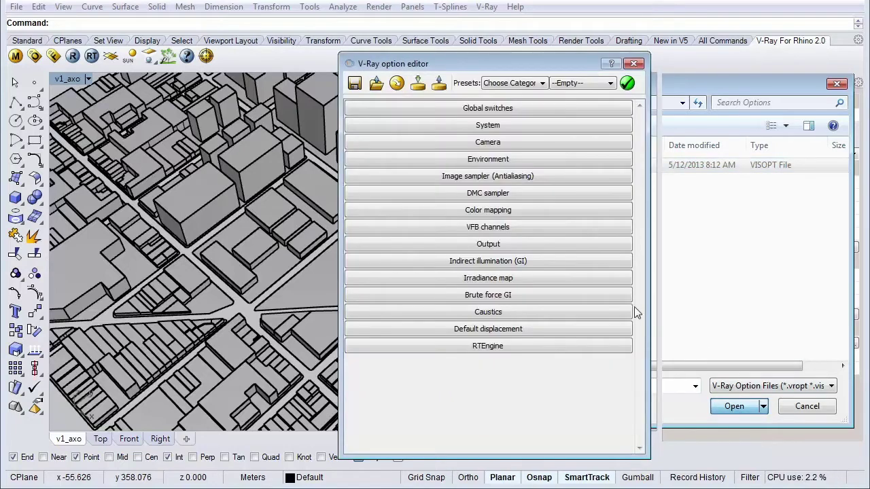
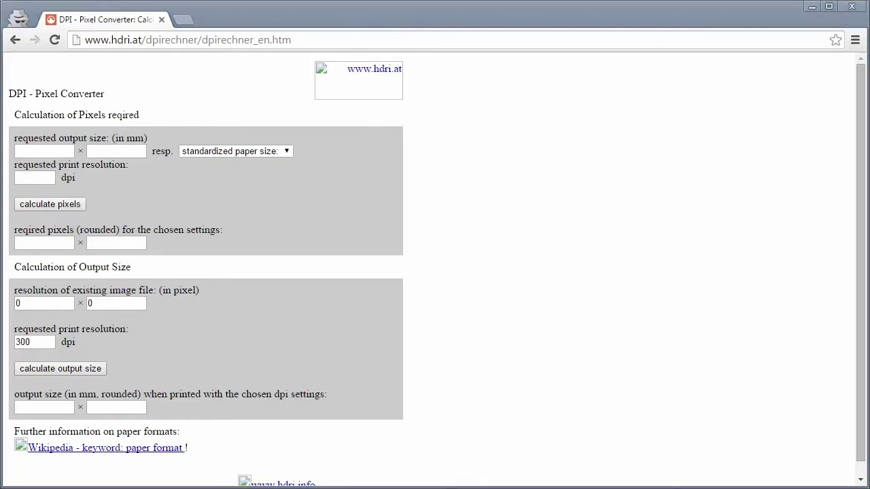
Calculate the pixels required for a 279 × 432 mm print at 300 dpi in the web DPI - Pixel Converter
left_click(68, 151)
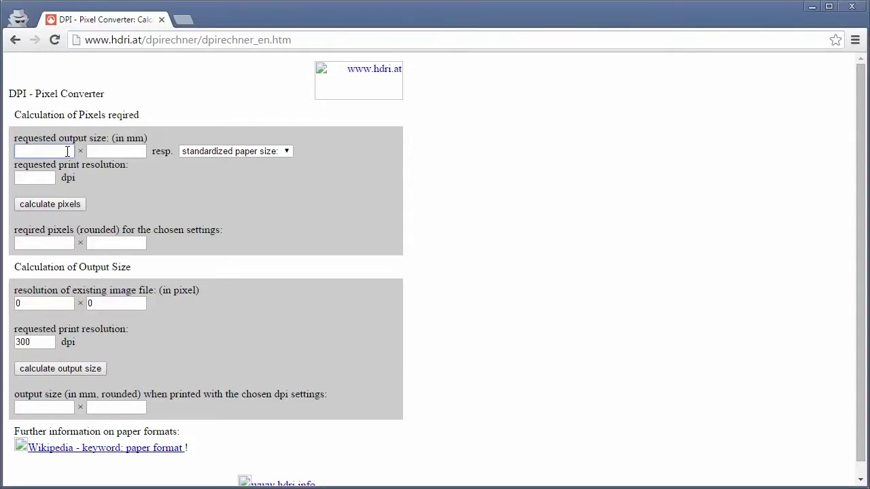
type("279")
left_click(107, 152)
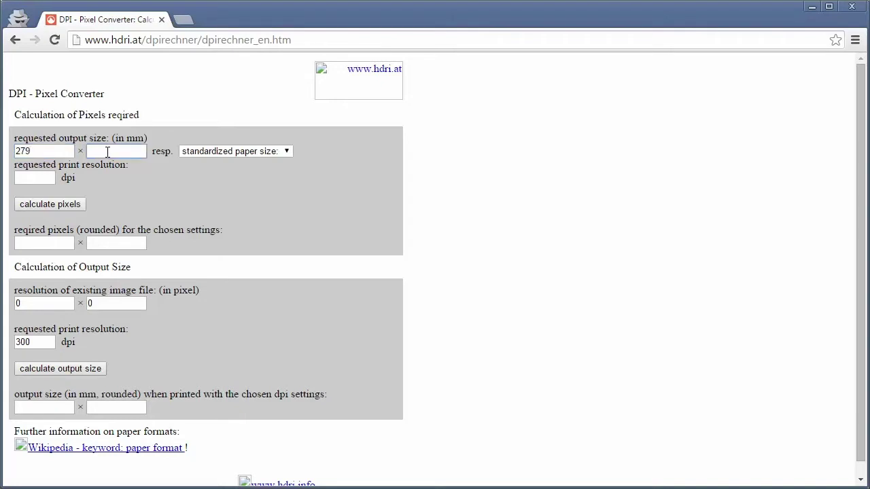
type("432")
left_click(43, 180)
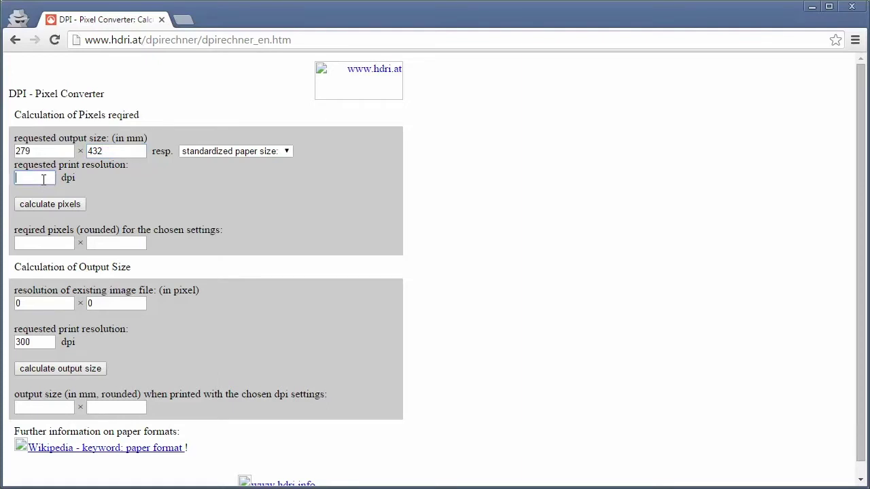
type("300")
left_click(78, 209)
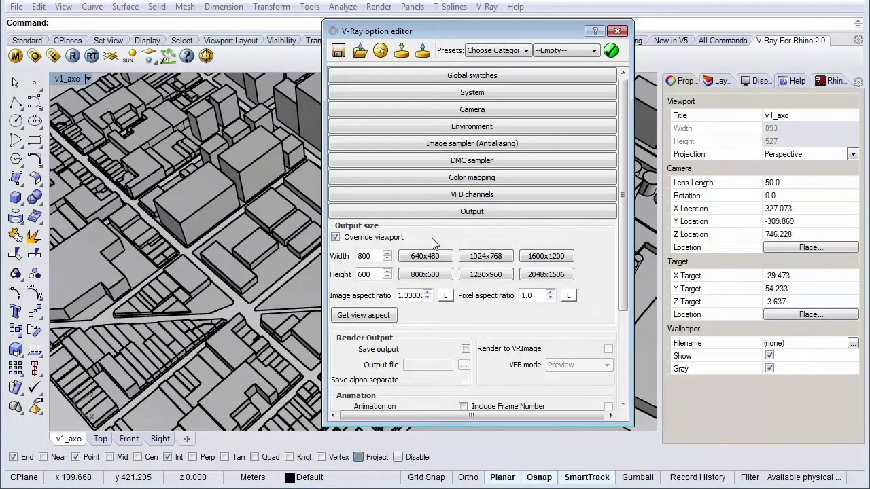
Switch to Rhino, set the V-Ray output size to 1000 × 562 with the viewport override on, and close the option editor
double_click(375, 255)
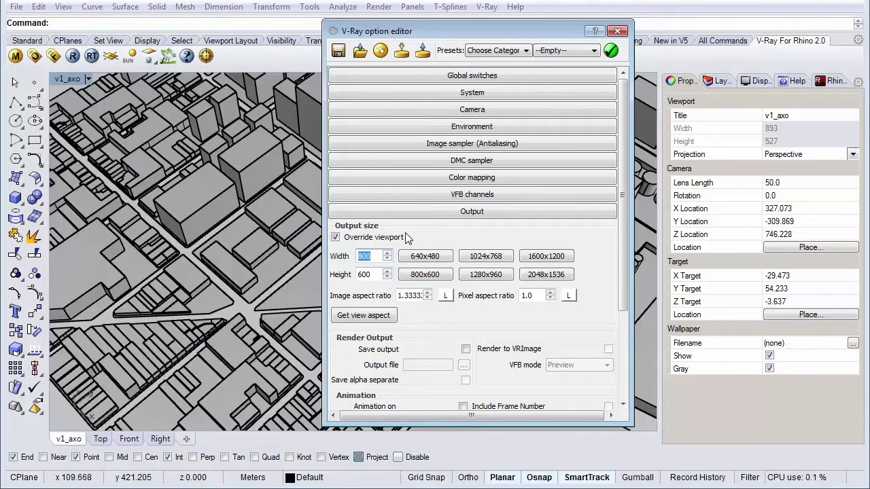
type("1000")
double_click(367, 274)
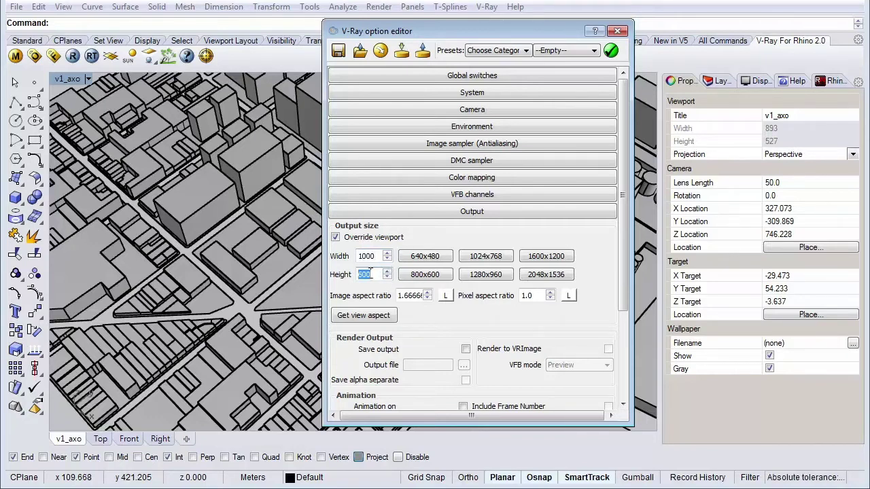
type("562")
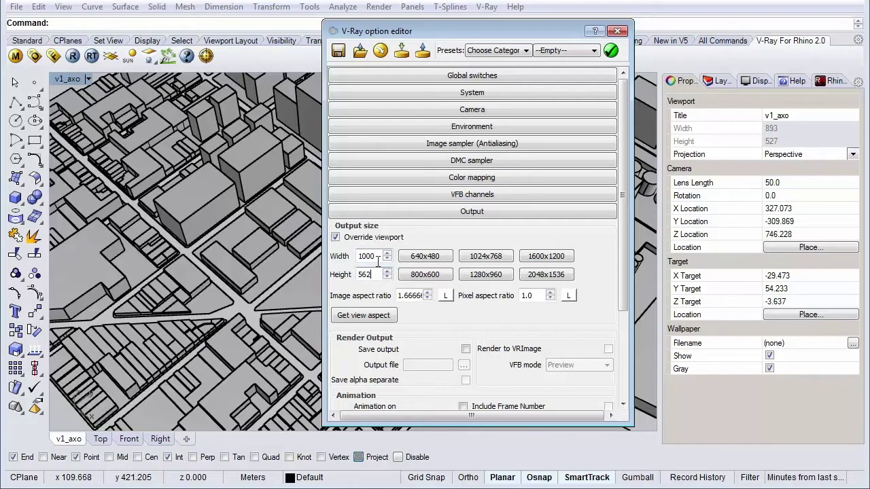
left_click(376, 256)
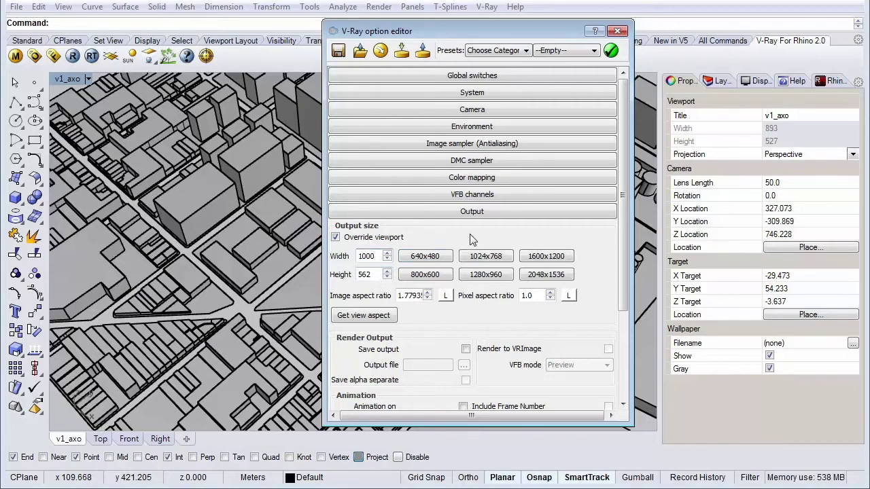
scroll(622, 231, "down", 3)
scroll(622, 242, "down", 2)
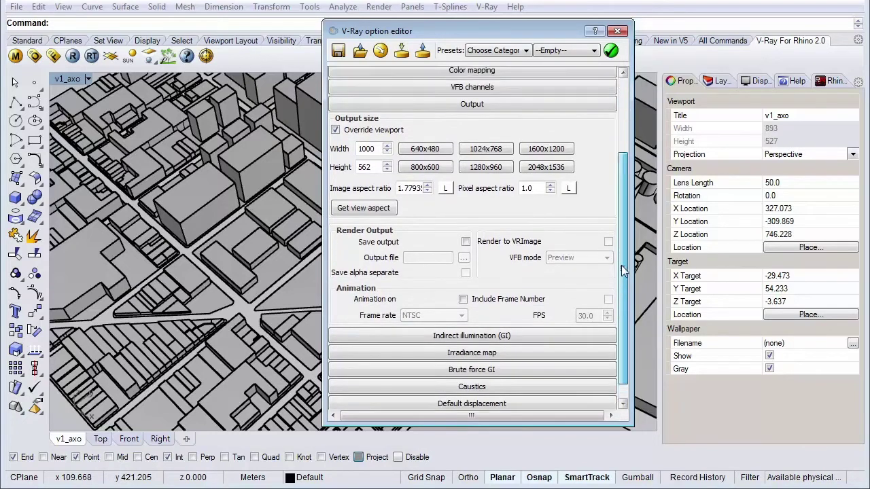
scroll(623, 242, "up", 5)
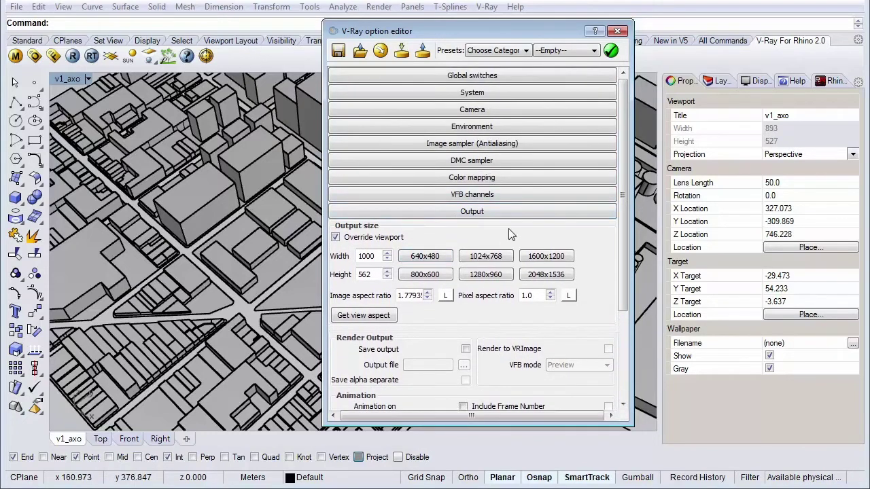
left_click(618, 32)
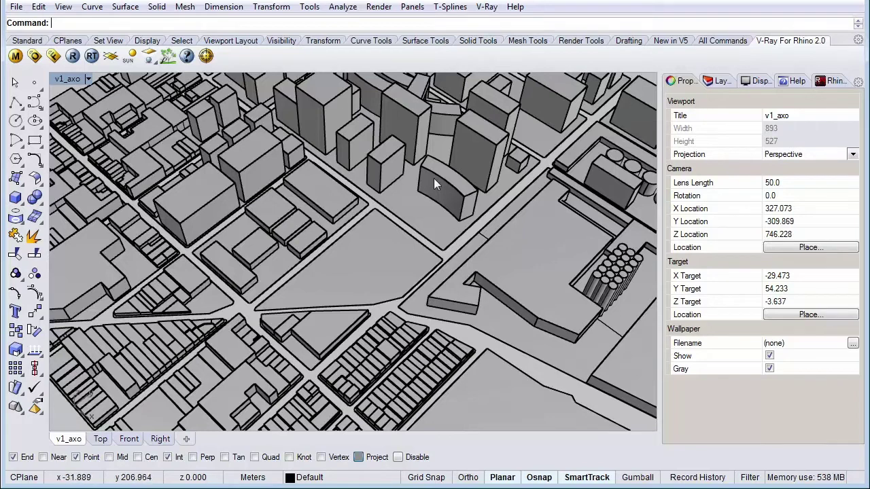
Set the custom render resolution in Rhino's document properties to 1000 wide by 562 high
left_click(310, 8)
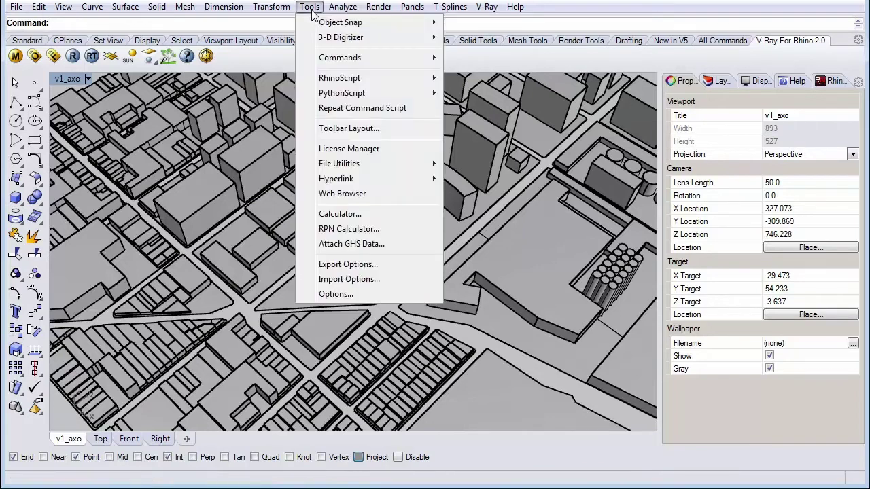
left_click(330, 295)
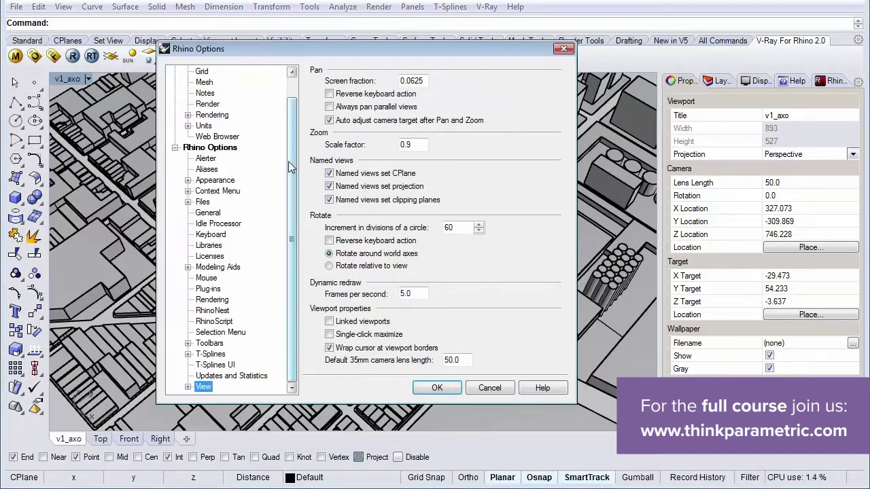
left_click_drag(291, 161, 291, 139)
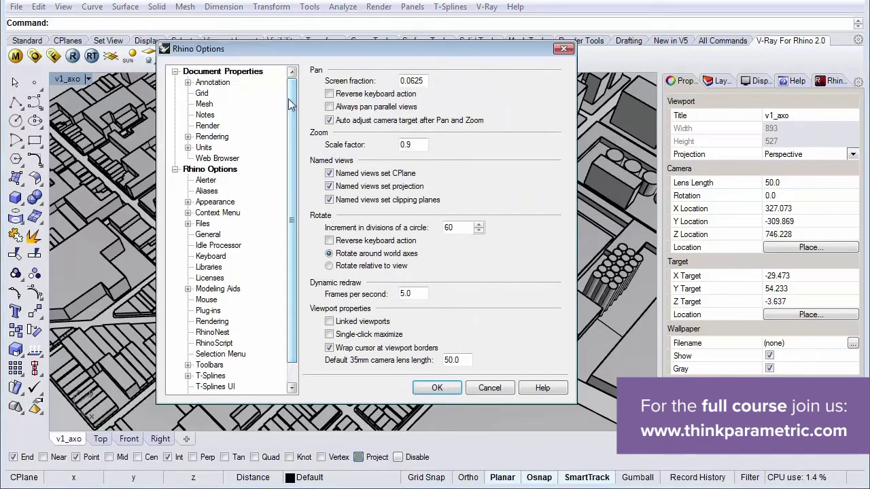
left_click(215, 128)
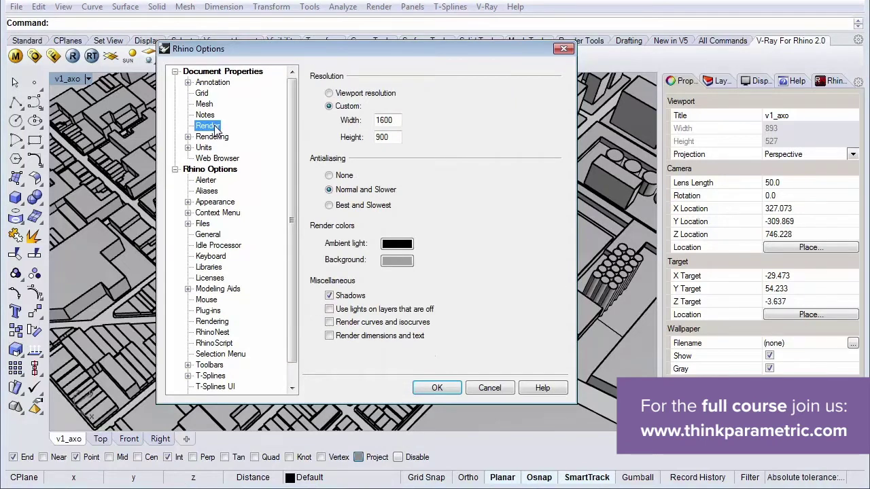
double_click(392, 121)
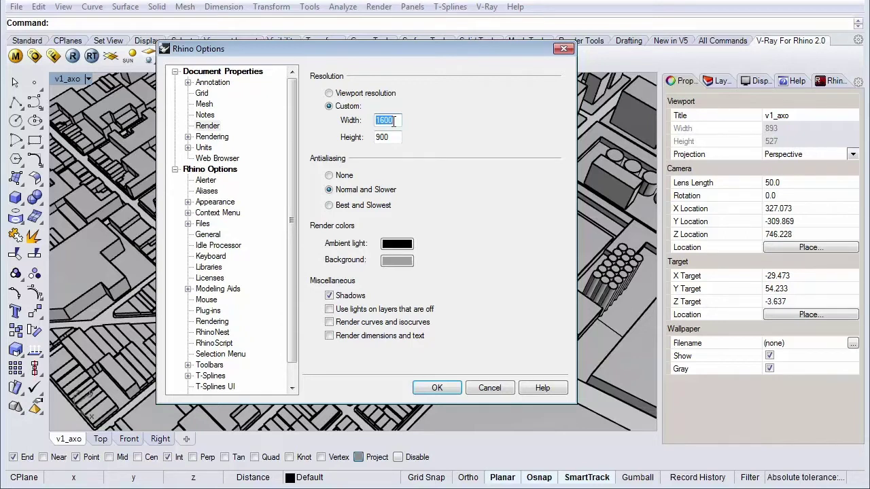
type("1000")
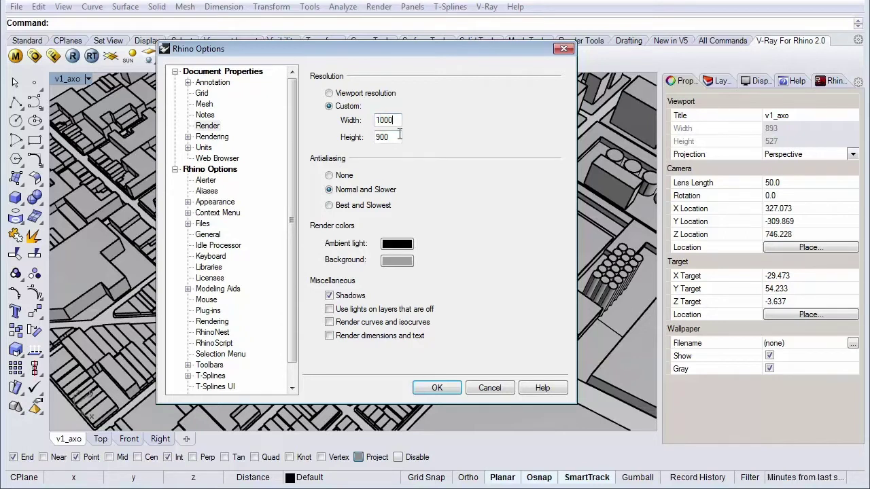
double_click(391, 139)
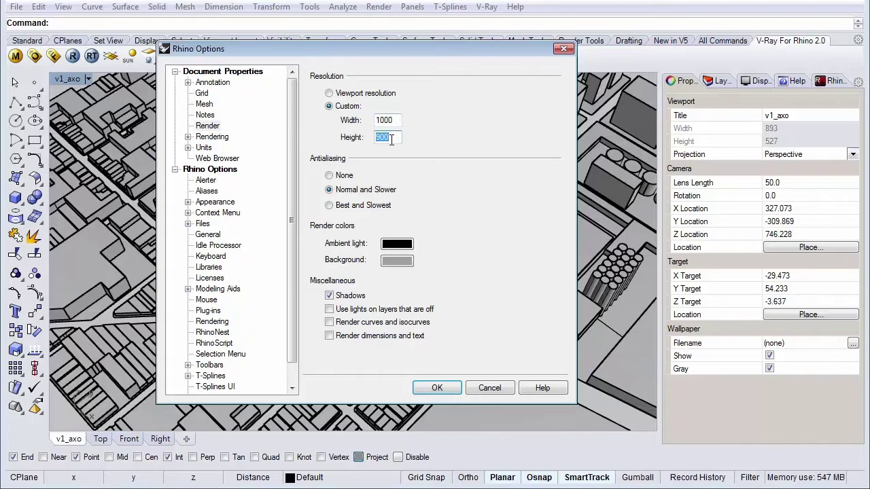
type("562")
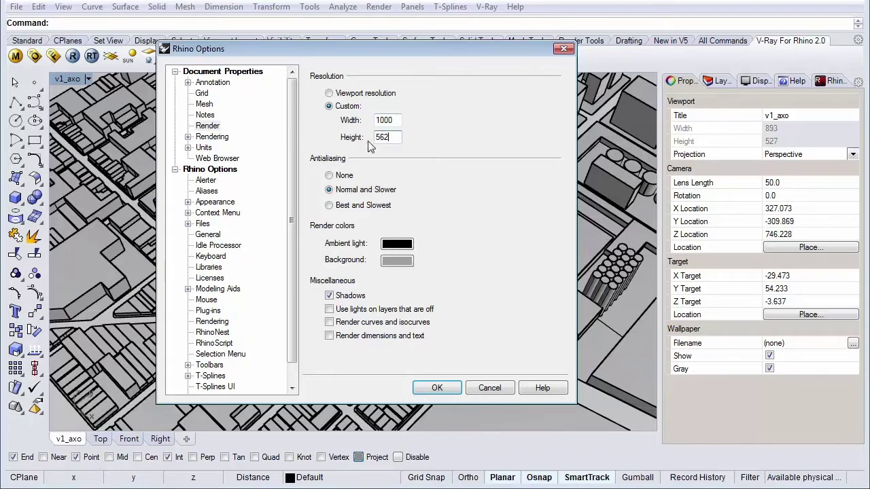
Turn on the safe frame in the active view and apply the Rhino options
left_click(188, 138)
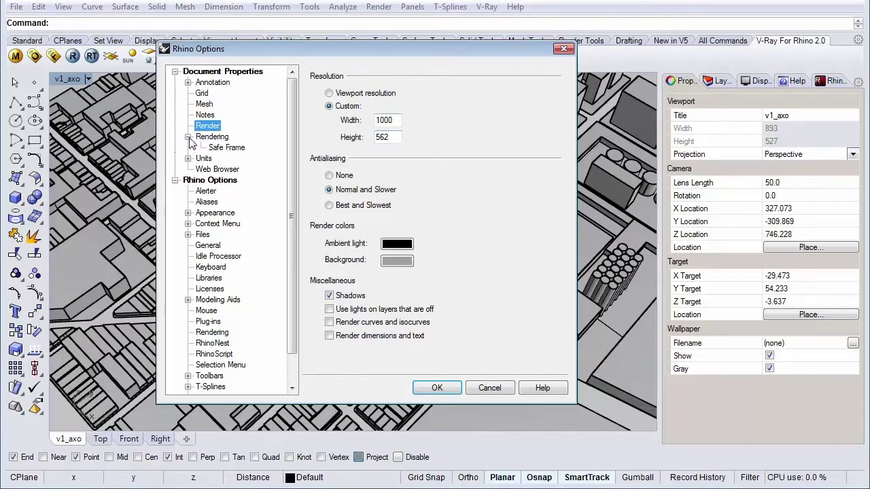
left_click(228, 150)
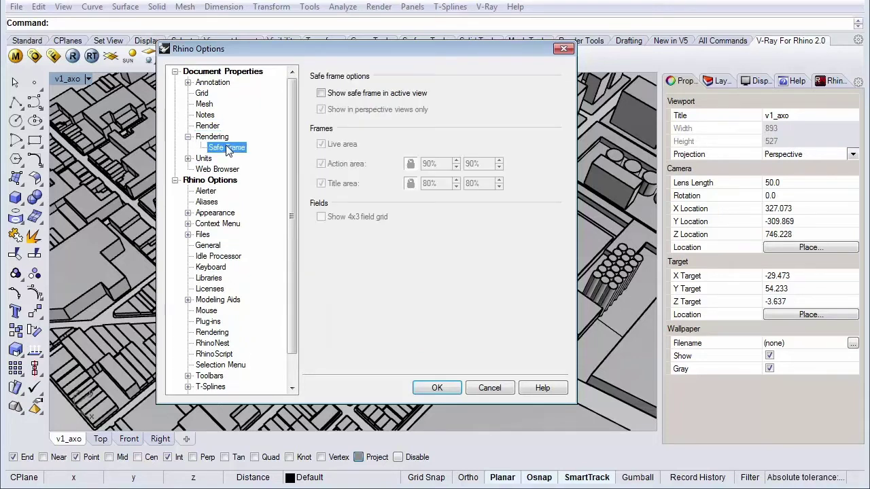
left_click(361, 96)
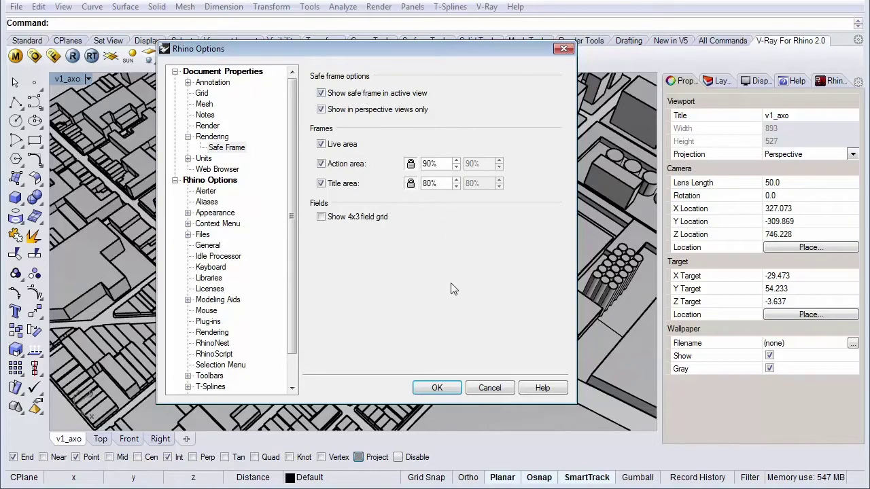
left_click(437, 387)
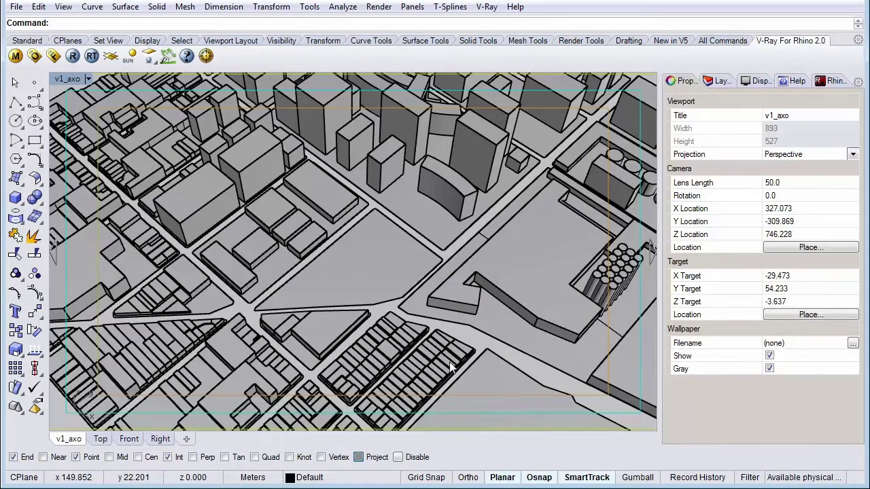
Zoom out on the city model and widen the viewport until the full width of the safe frame is in view
scroll(415, 330, "down", 3)
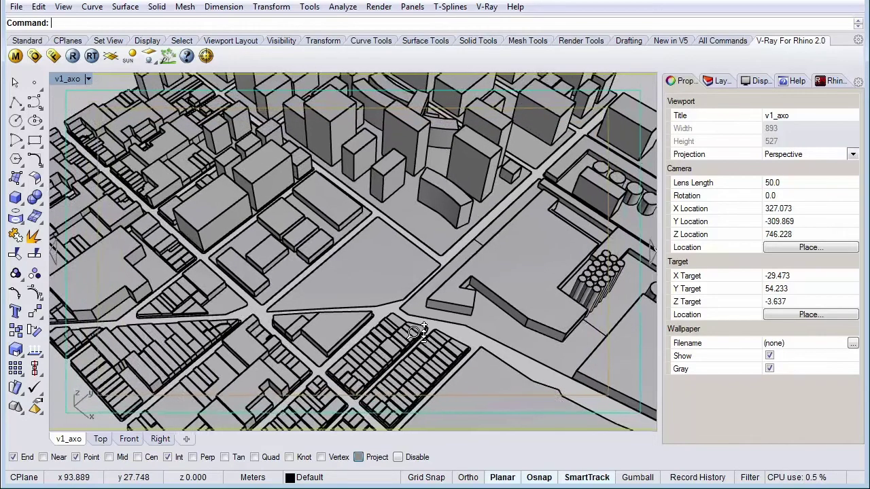
scroll(419, 342, "down", 2)
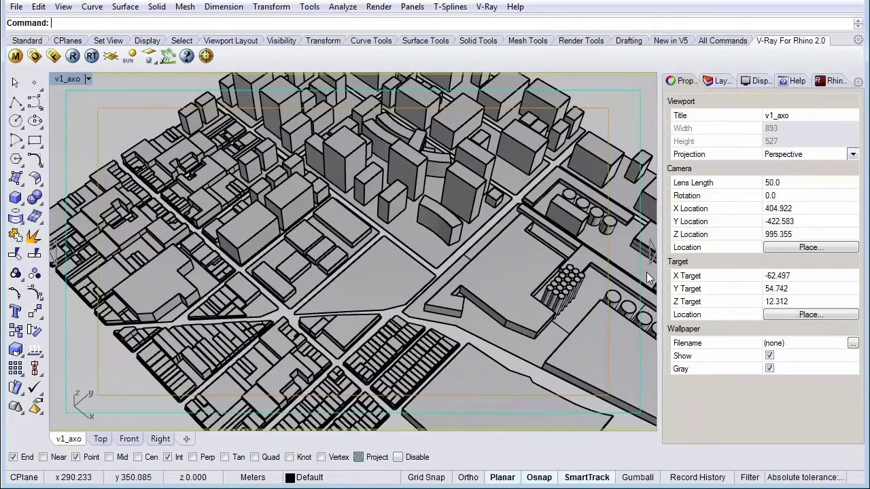
left_click_drag(659, 235, 711, 236)
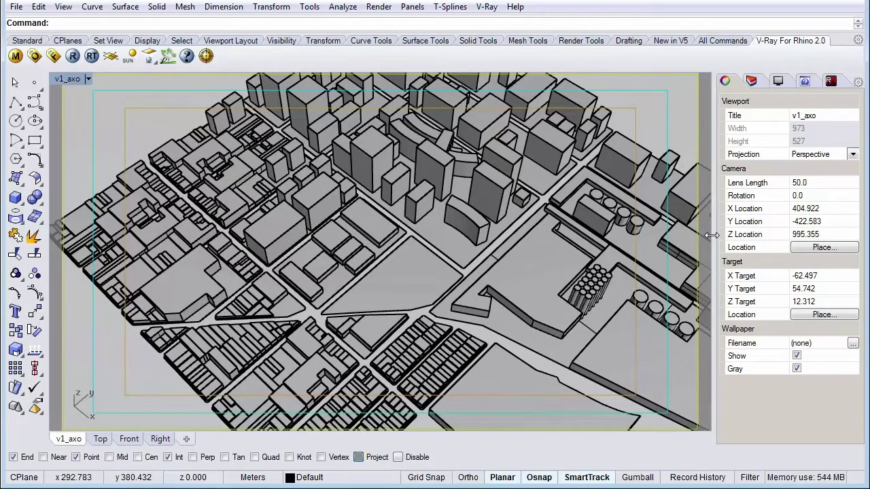
left_click_drag(711, 236, 767, 242)
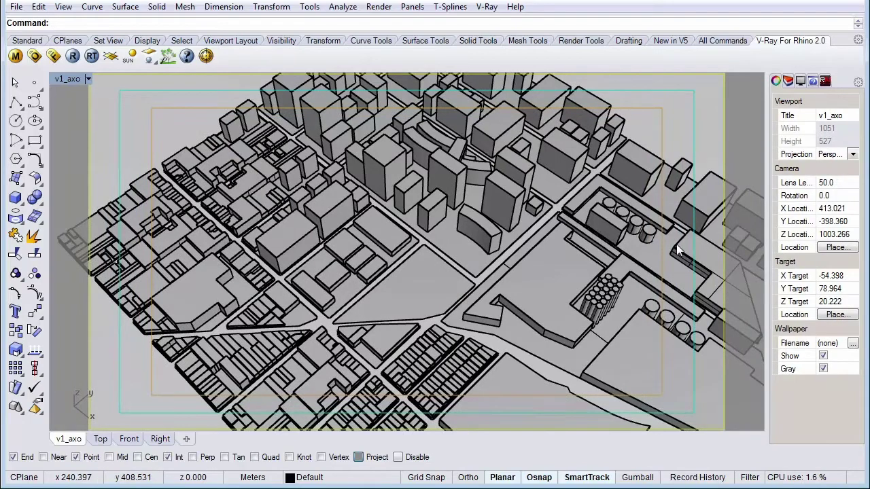
Orbit, pan and zoom the city view and vary the viewport width to examine which parts fall inside the safe frame
right_click_drag(478, 225, 441, 240)
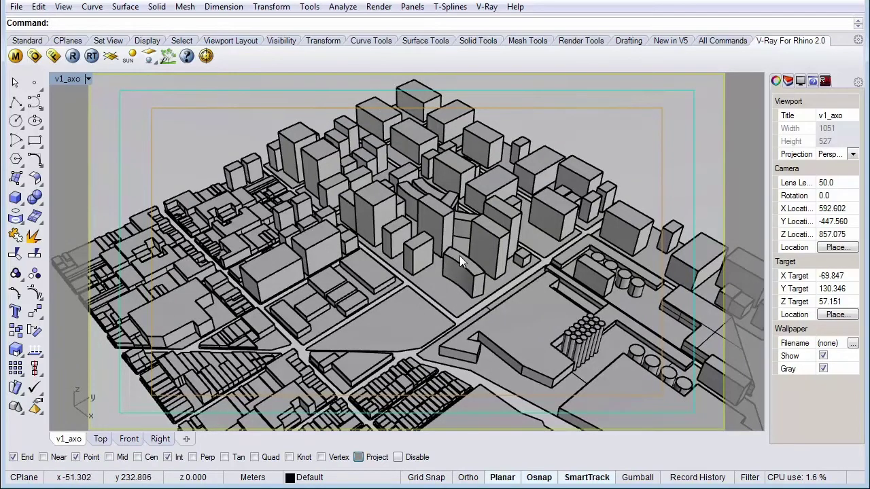
right_click_drag(459, 256, 455, 238, "shift")
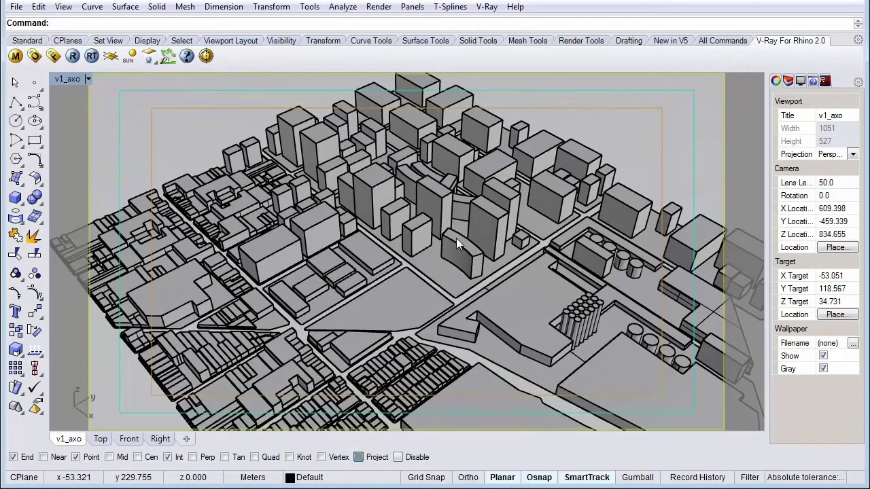
right_click_drag(464, 302, 466, 295)
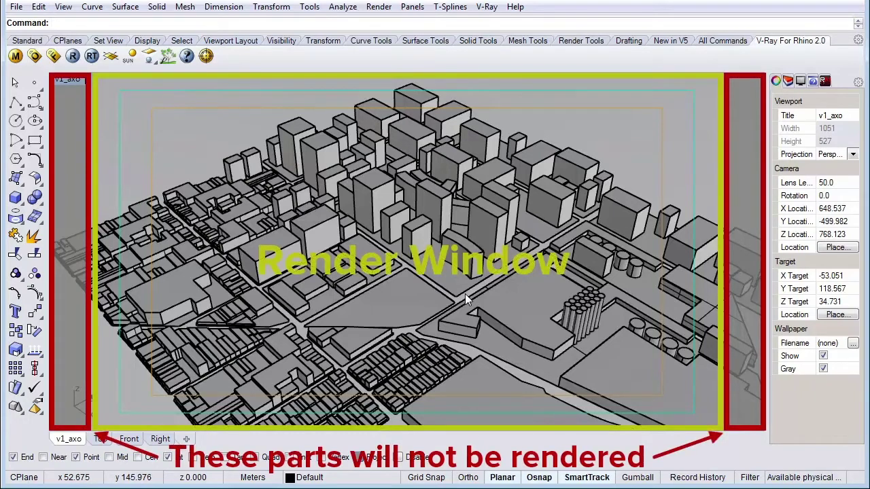
right_click_drag(465, 293, 476, 306)
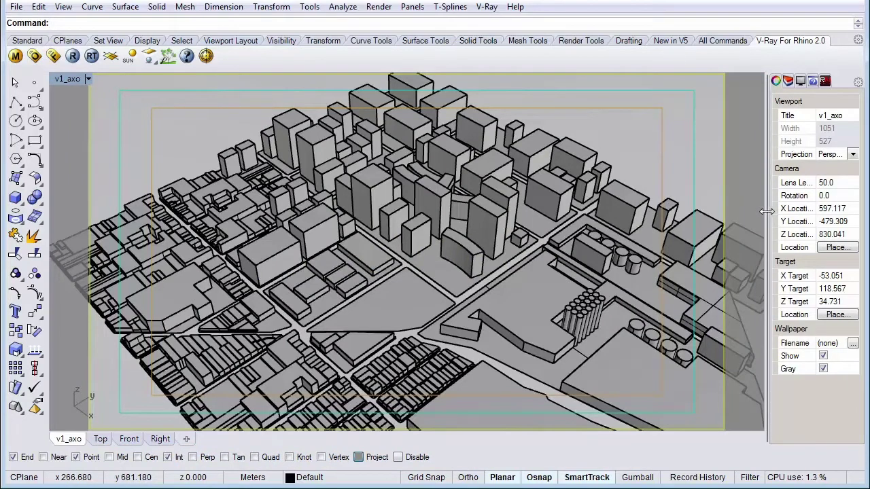
left_click_drag(765, 212, 441, 239)
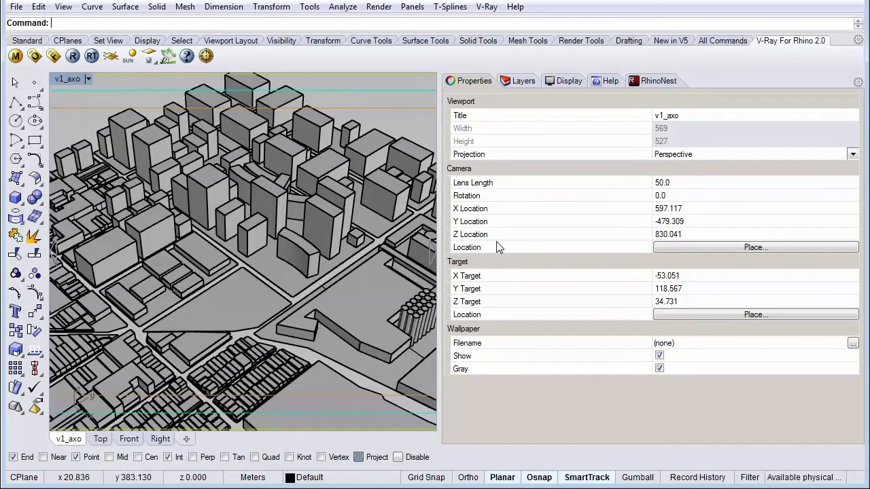
left_click_drag(447, 266, 758, 281)
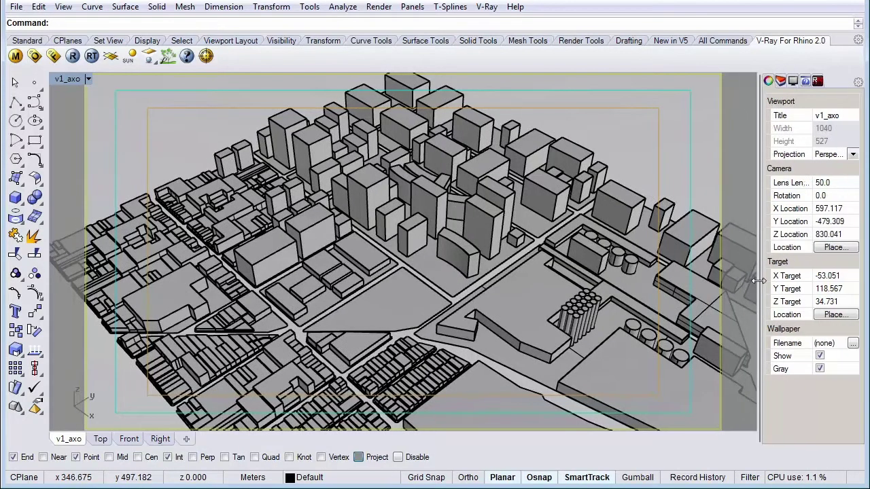
right_click_drag(514, 279, 451, 280, "shift")
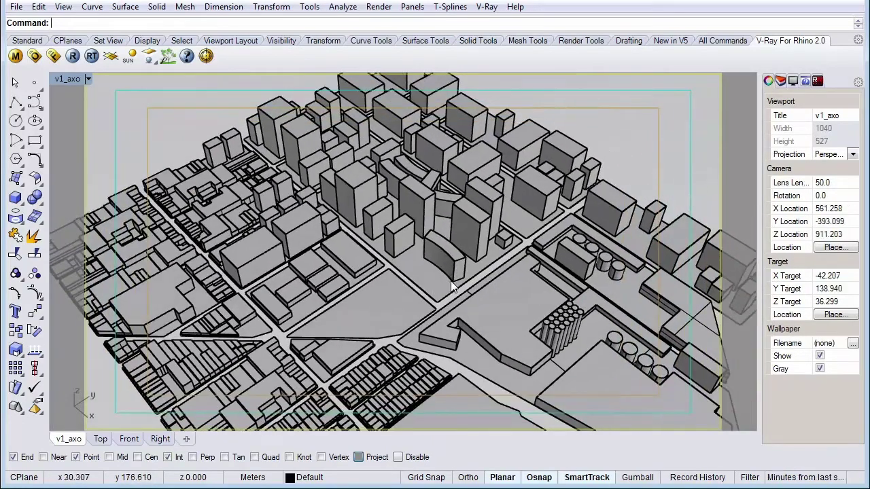
scroll(448, 281, "down", 3)
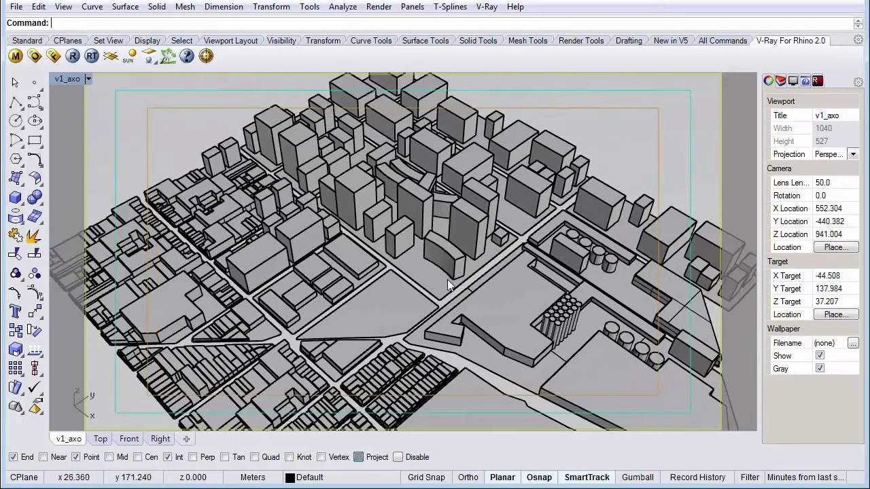
Reframe the axonometric city view closer on the empty central block and surrounding buildings within the safe frame
right_click_drag(447, 279, 427, 260, "shift")
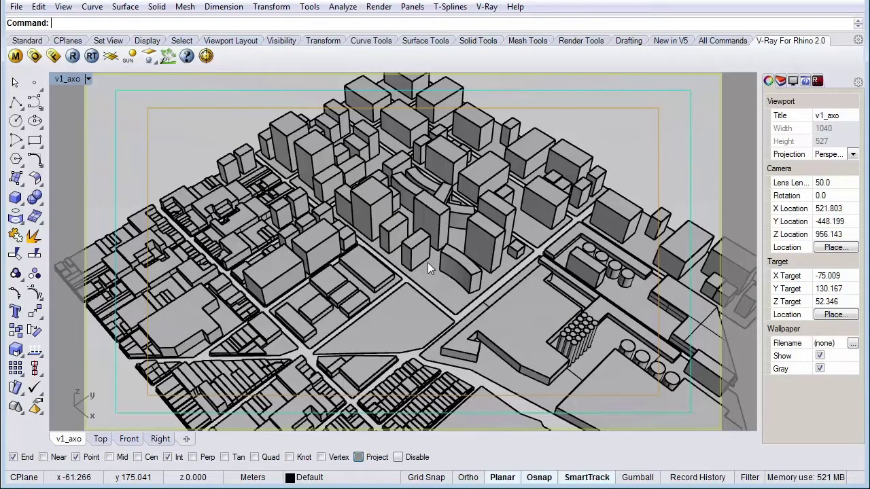
left_click(87, 79)
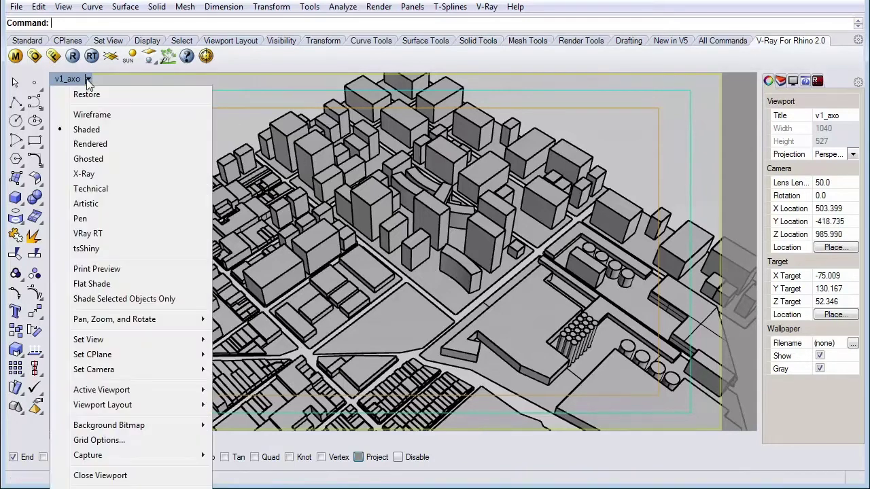
mouse_move(125, 340)
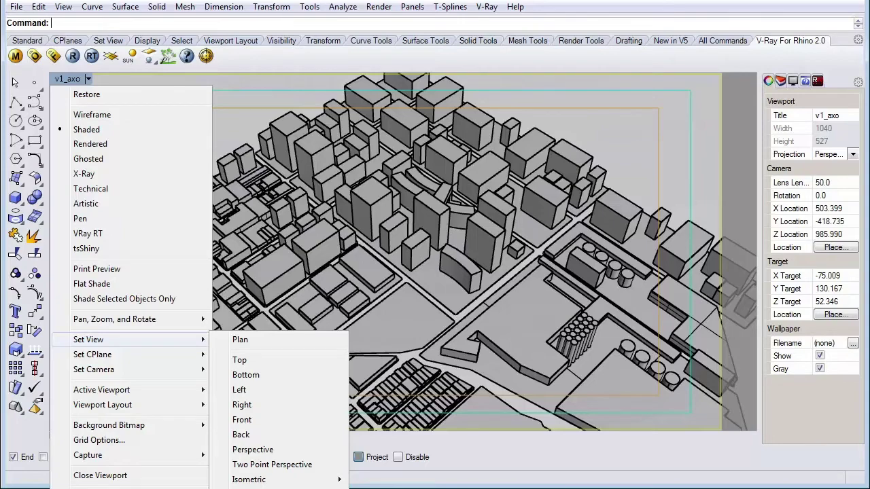
key("Escape")
scroll(536, 263, "up", 3)
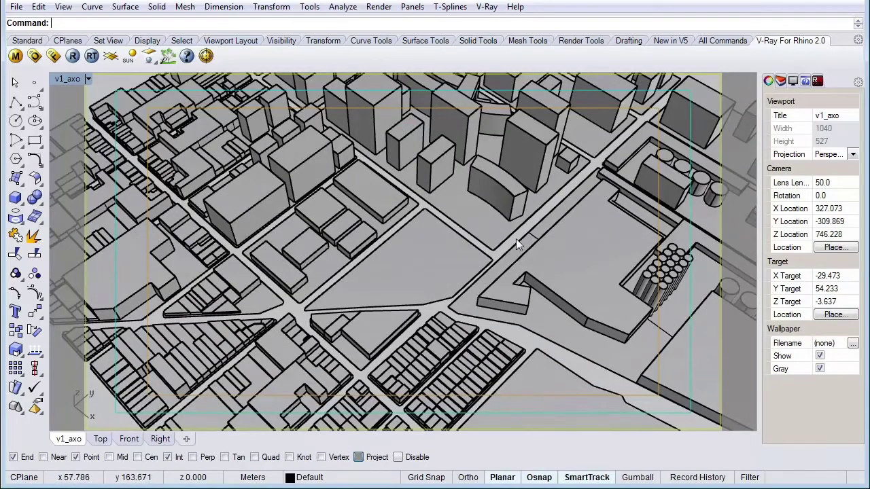
scroll(486, 238, "down", 3)
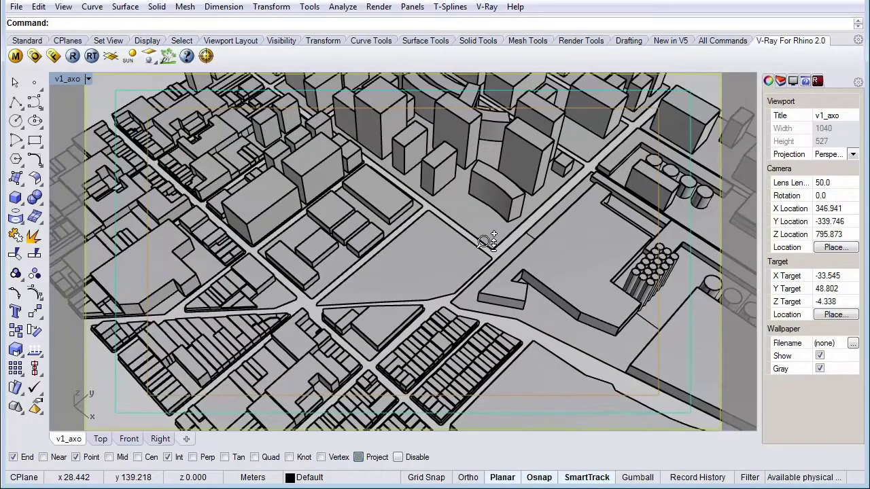
right_click_drag(489, 238, 488, 242, "shift")
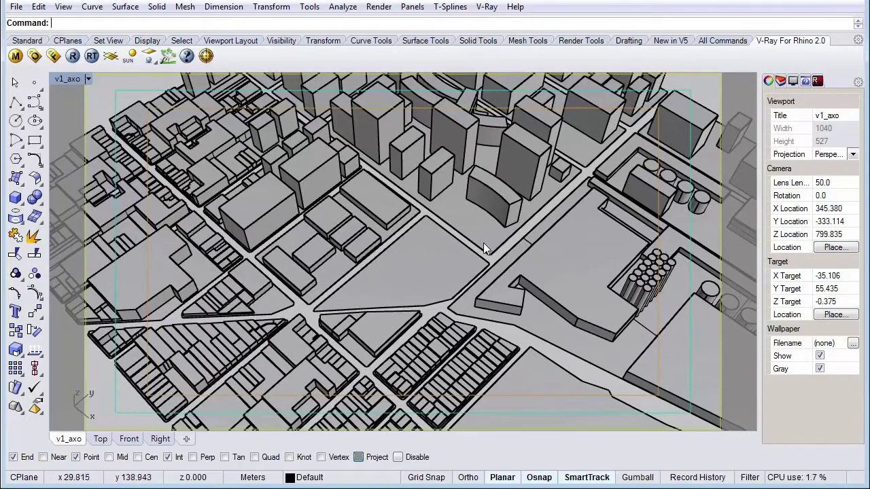
scroll(478, 242, "up", 3)
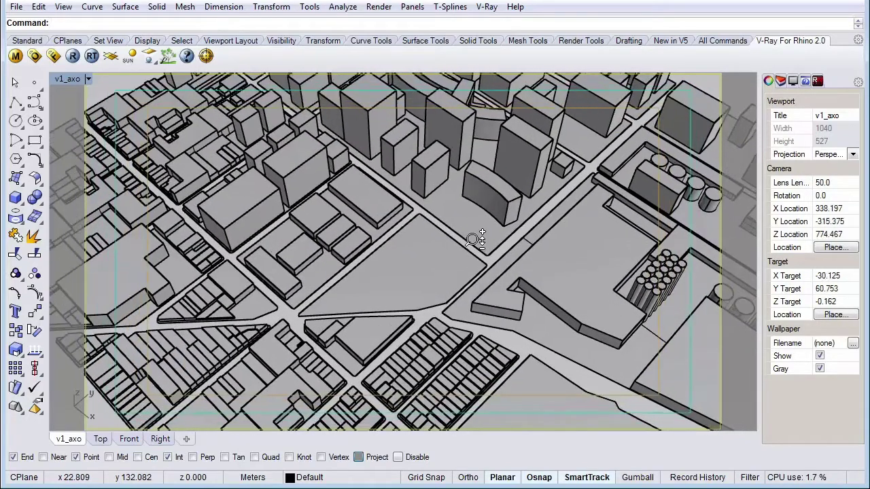
scroll(478, 242, "up", 2)
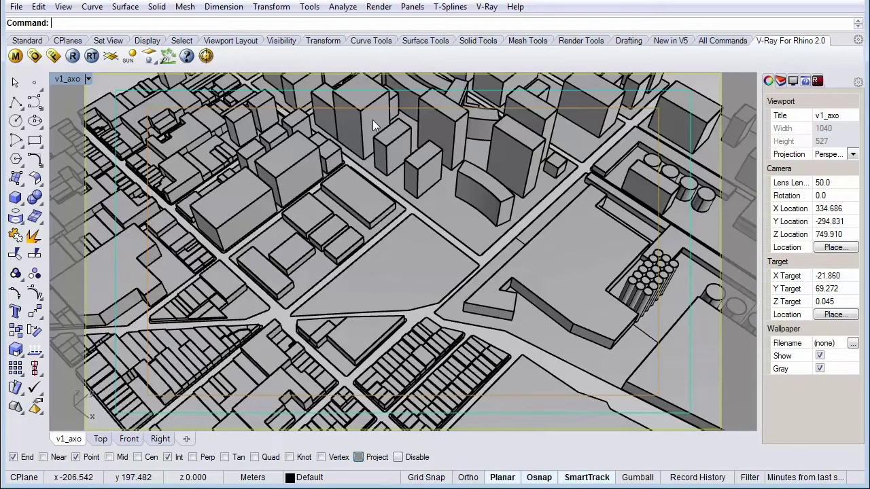
Save the current viewport as the named view v1_axo, replacing the existing one, and close the named views window
left_click(89, 79)
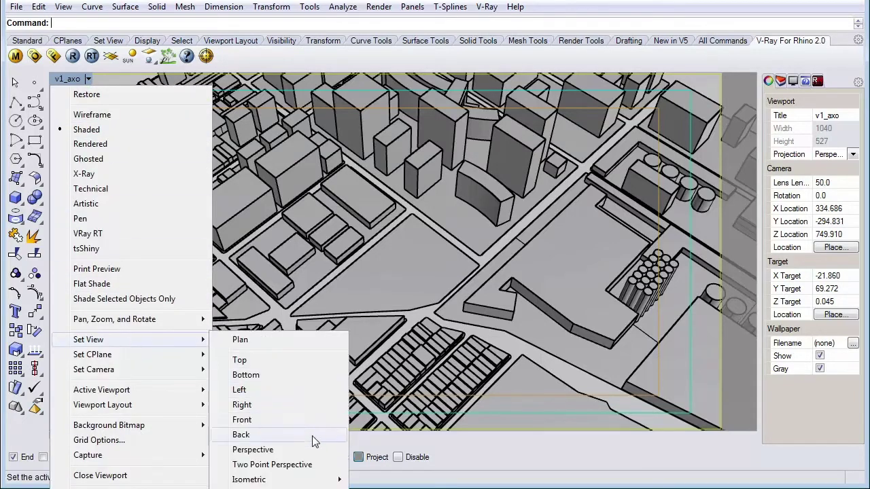
left_click(259, 488)
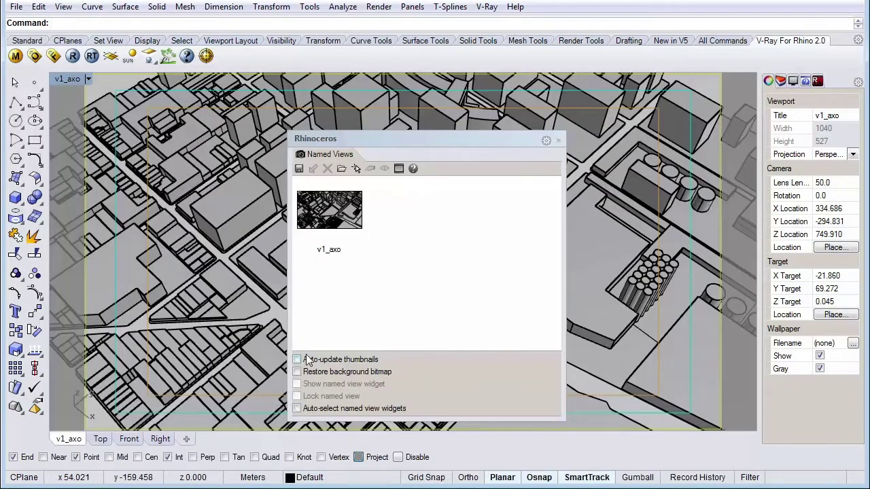
left_click(340, 228)
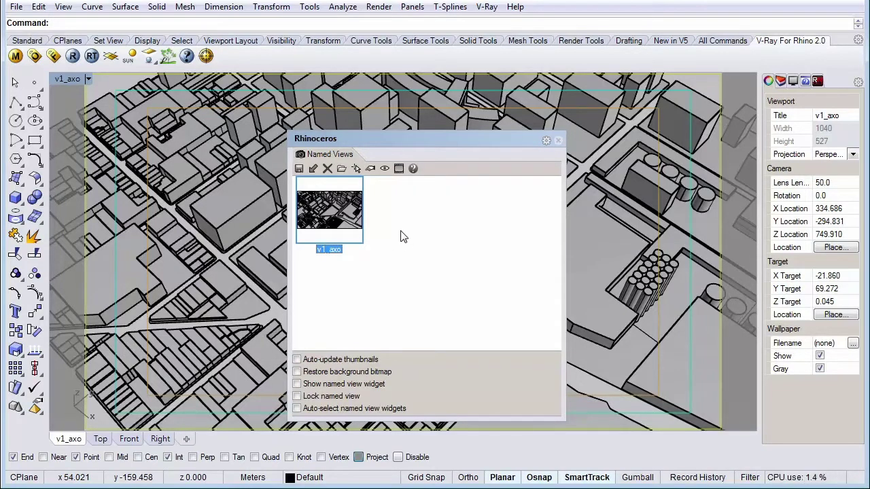
left_click(299, 169)
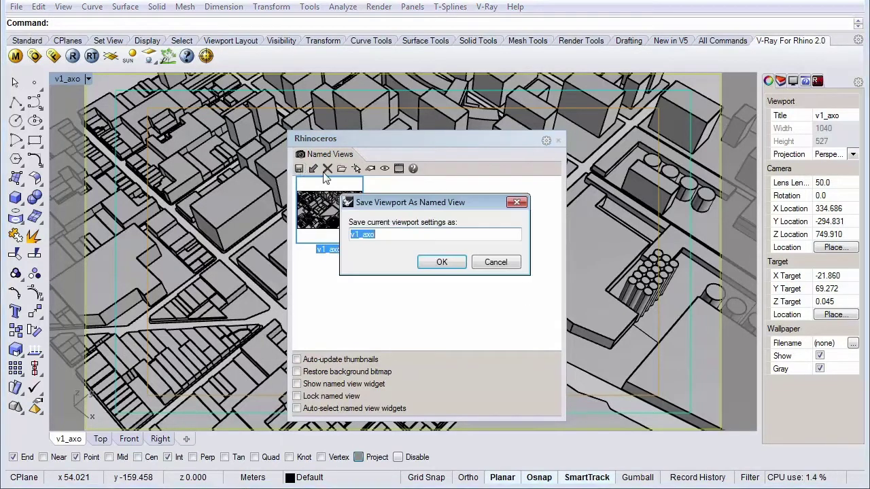
left_click(442, 263)
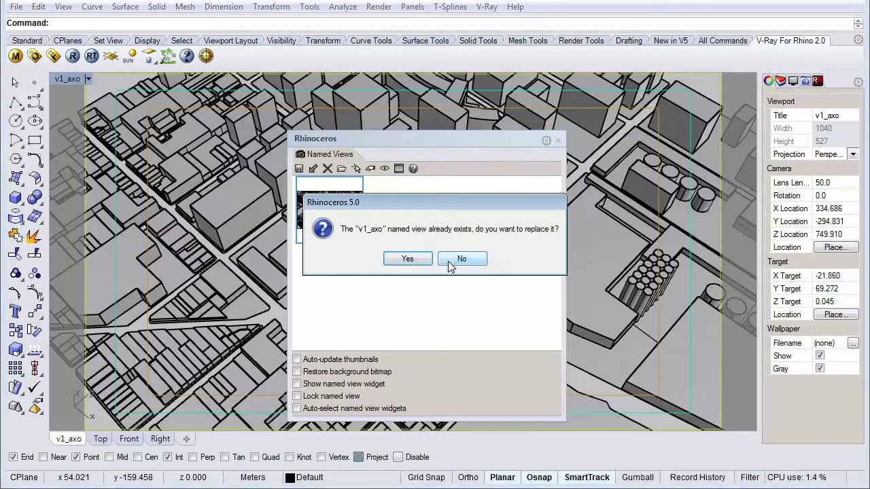
left_click(408, 259)
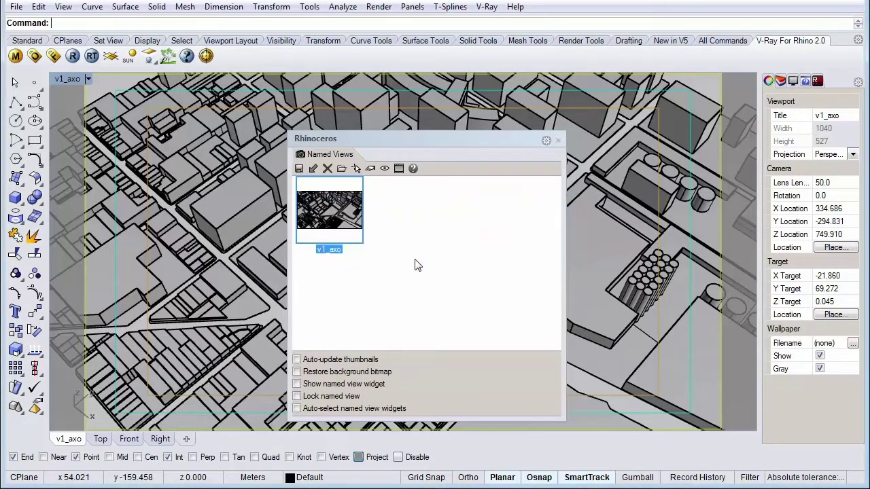
left_click(558, 141)
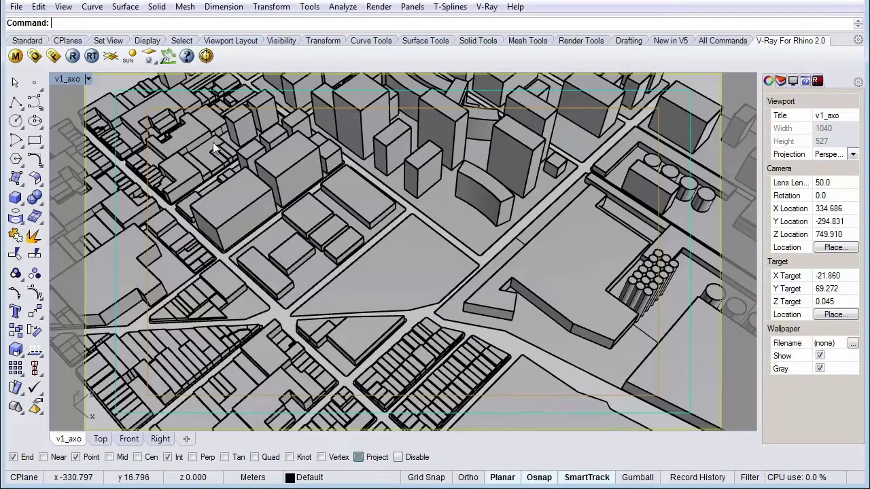
Render the v1_axo view with V-Ray and minimize the progress and frame buffer windows
left_click(73, 62)
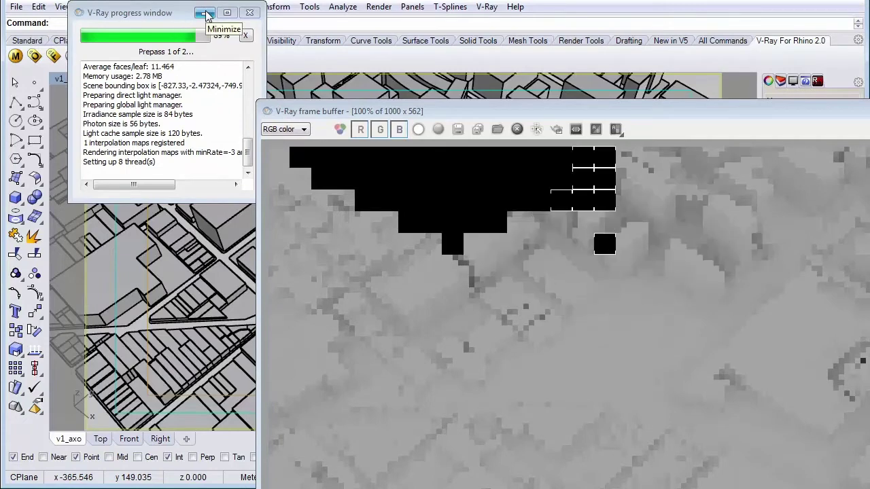
left_click(206, 14)
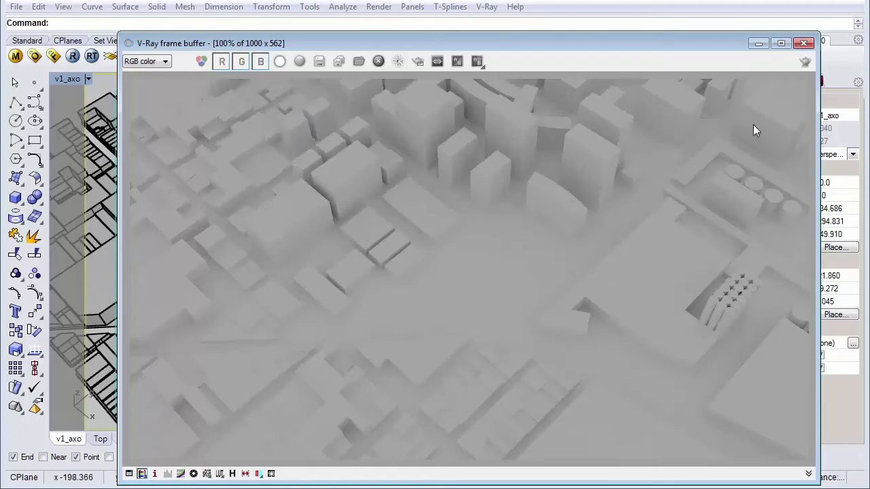
left_click(759, 43)
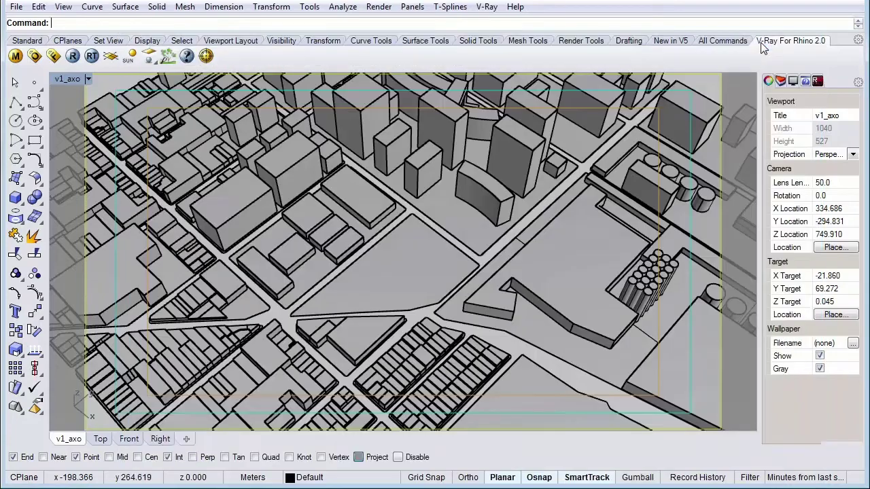
Resize the viewport to a short, wide strip of about 888 × 197, render it again with V-Ray to compare the framing, and close the render
left_click_drag(760, 143, 434, 119)
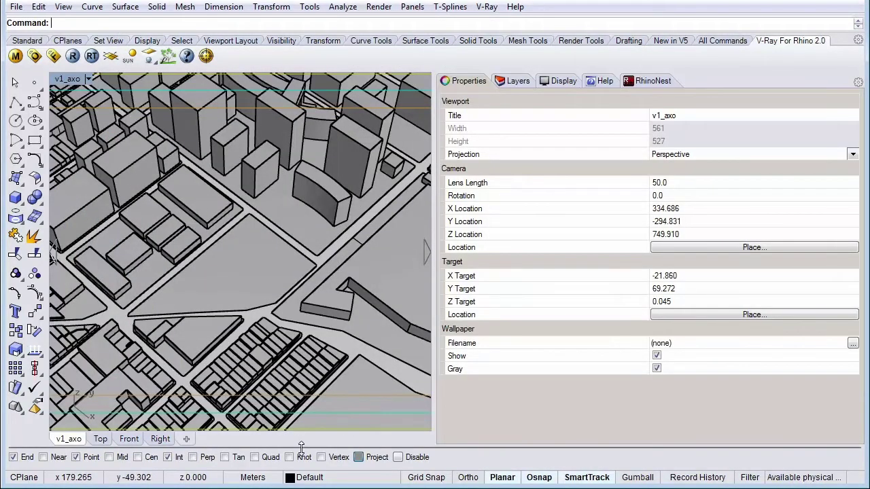
left_click_drag(302, 449, 301, 225)
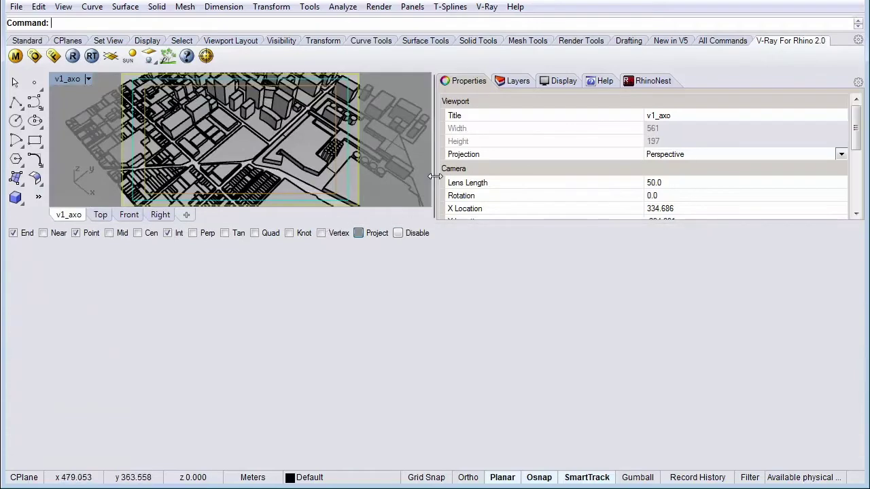
left_click_drag(435, 177, 654, 196)
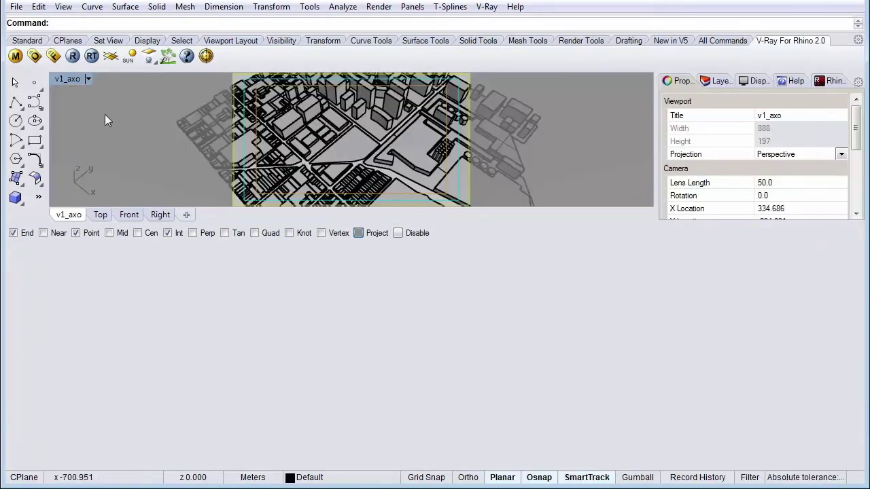
left_click(71, 57)
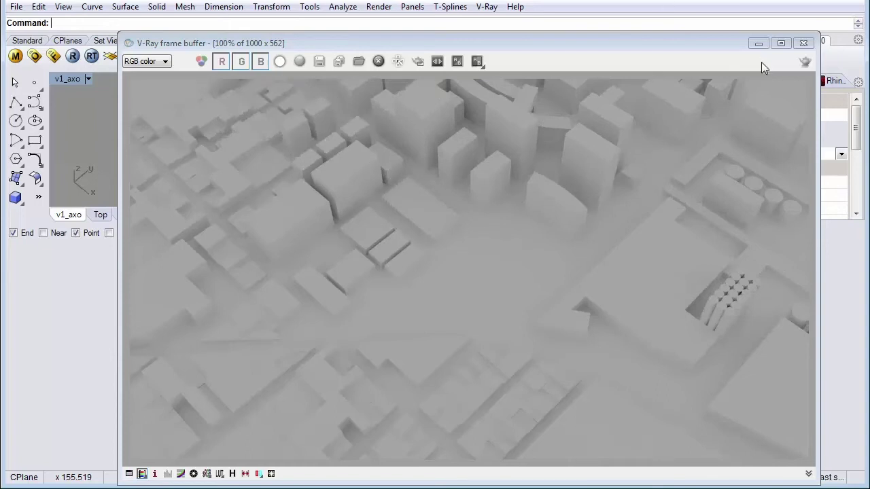
left_click(804, 44)
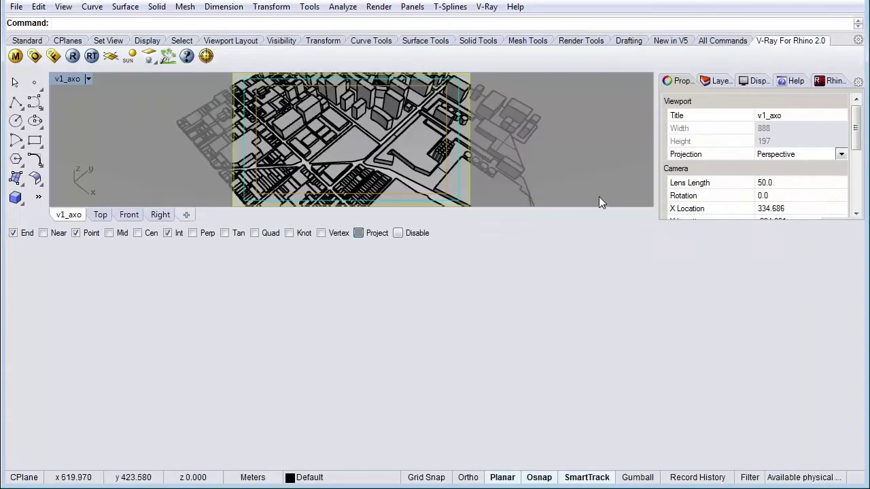